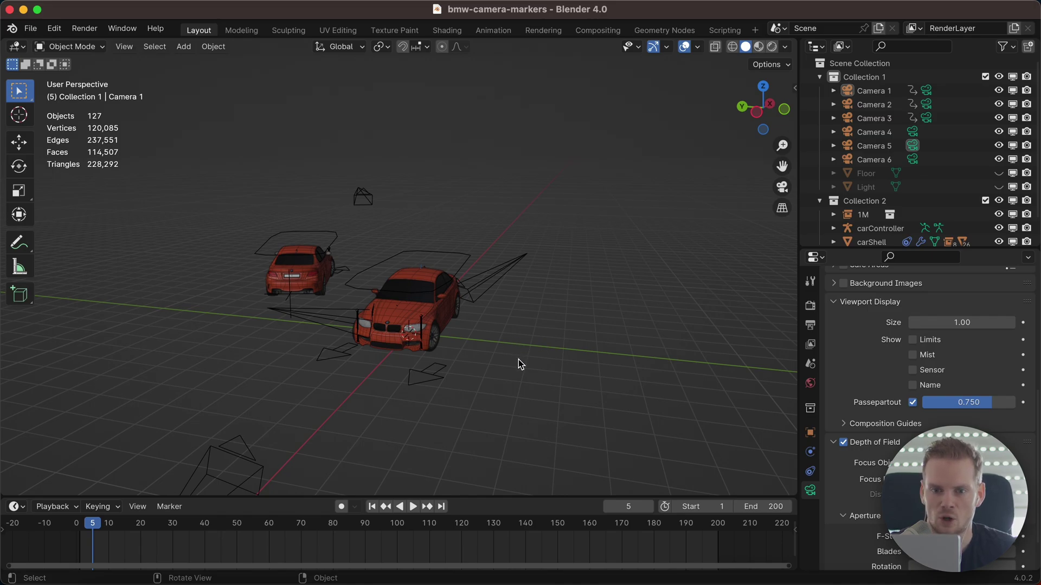
# Orbit and zoom around the two red cars, then select Camera 5 in front of the car
pyautogui.moveTo(539, 268); pyautogui.dragTo(581, 338, button='middle')
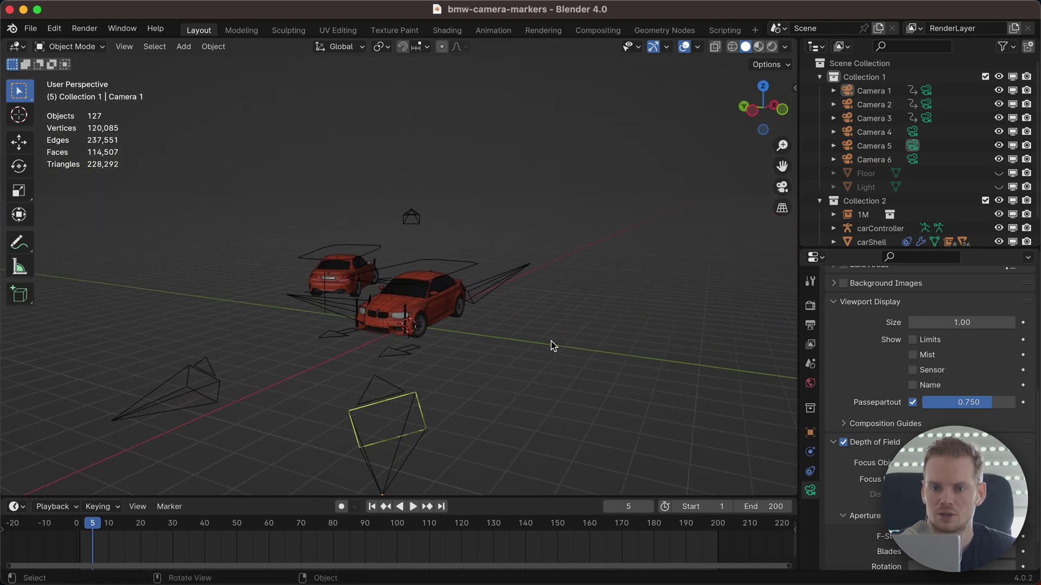
pyautogui.scroll(-4, 550, 341)
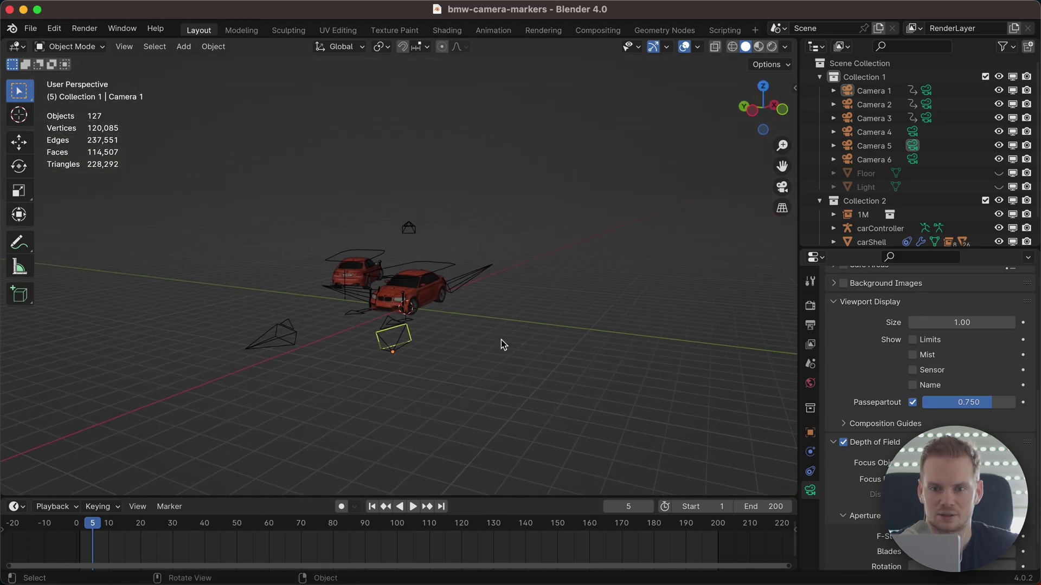
pyautogui.scroll(5, 504, 271)
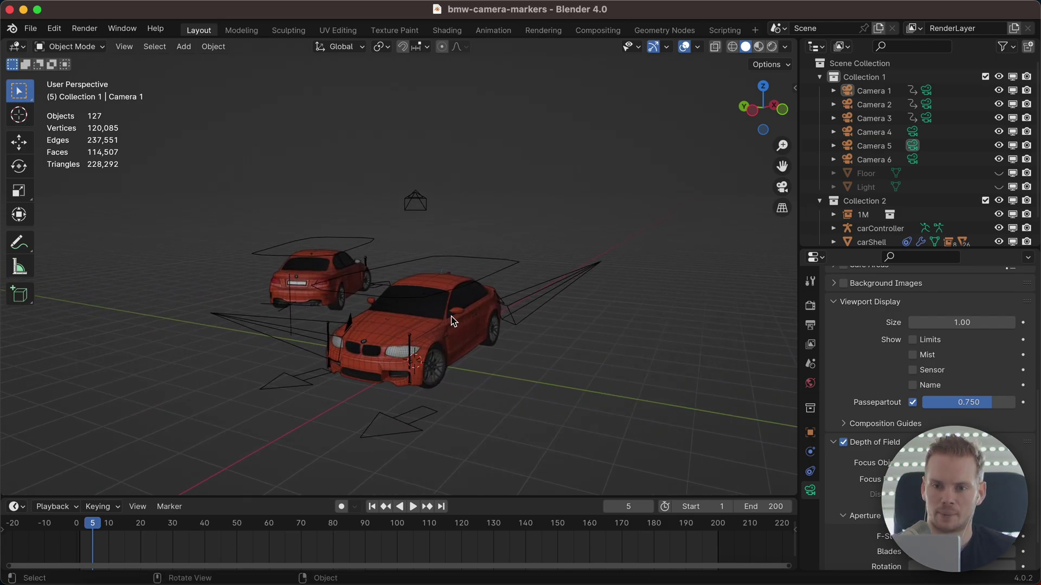
pyautogui.moveTo(451, 316); pyautogui.dragTo(569, 304, button='middle')
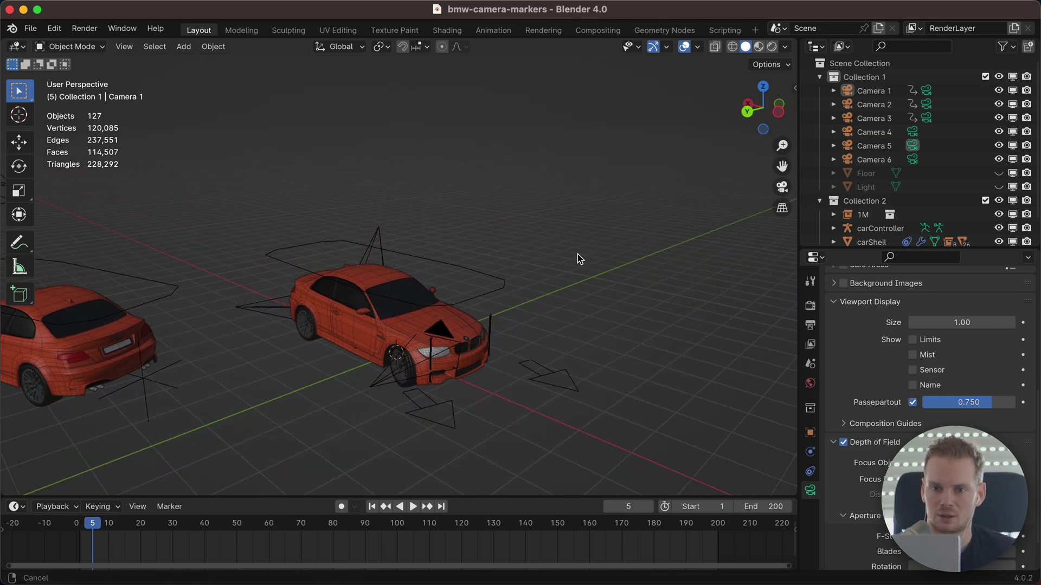
pyautogui.scroll(-2, 577, 259)
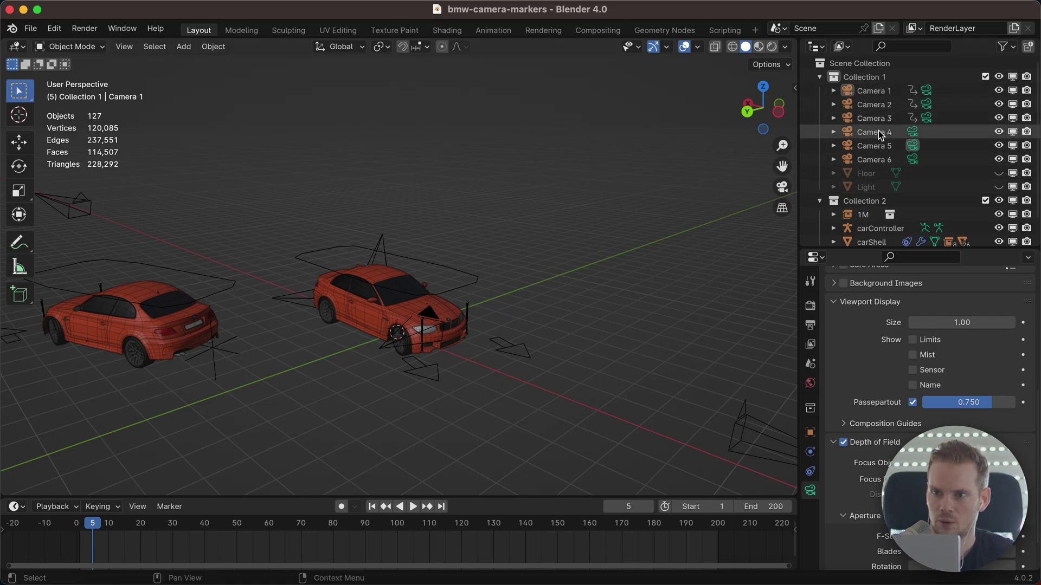
pyautogui.moveTo(535, 279); pyautogui.dragTo(533, 351, button='middle')
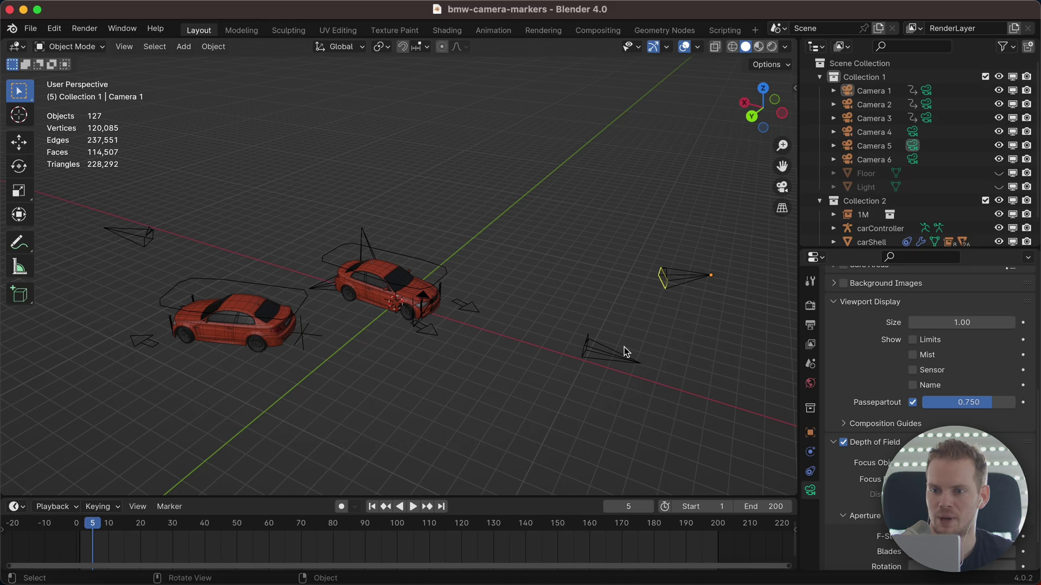
pyautogui.scroll(6, 883, 346)
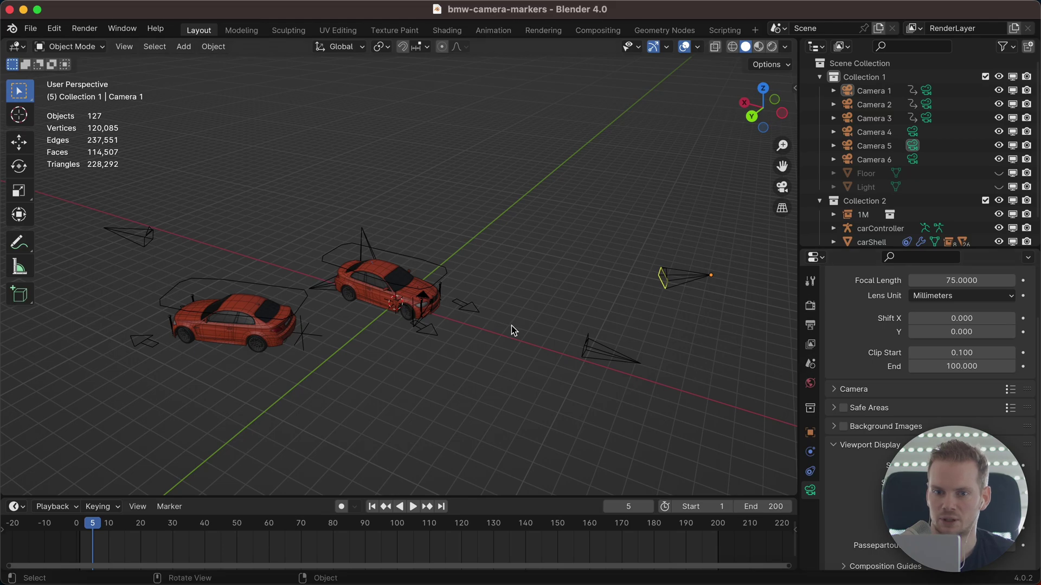
pyautogui.moveTo(512, 327); pyautogui.dragTo(431, 396, button='middle')
pyautogui.scroll(5, 448, 367)
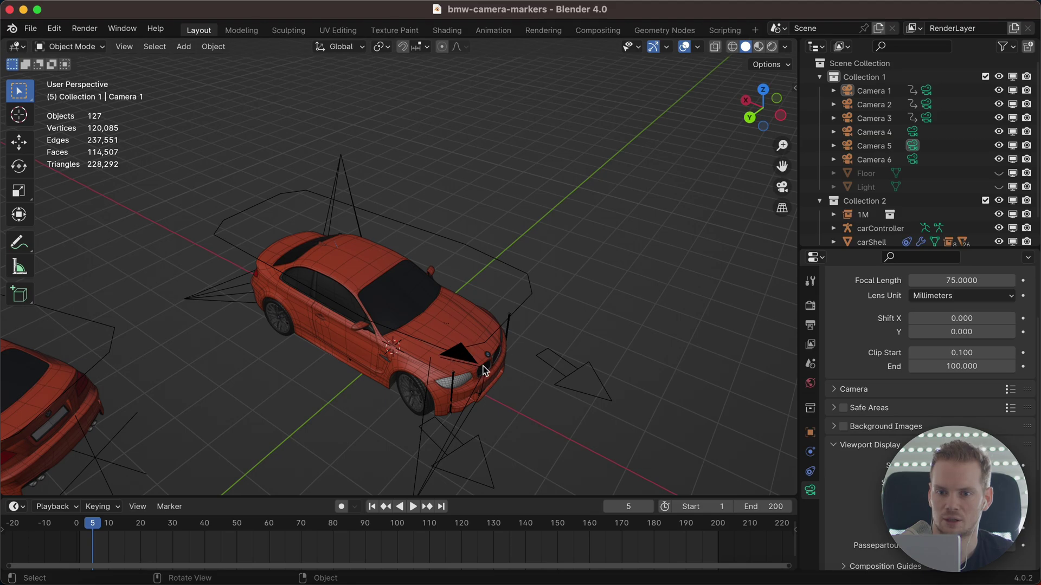
pyautogui.moveTo(484, 336); pyautogui.dragTo(447, 330, button='middle')
pyautogui.moveTo(404, 369); pyautogui.dragTo(479, 356, button='middle')
pyautogui.click(470, 349)
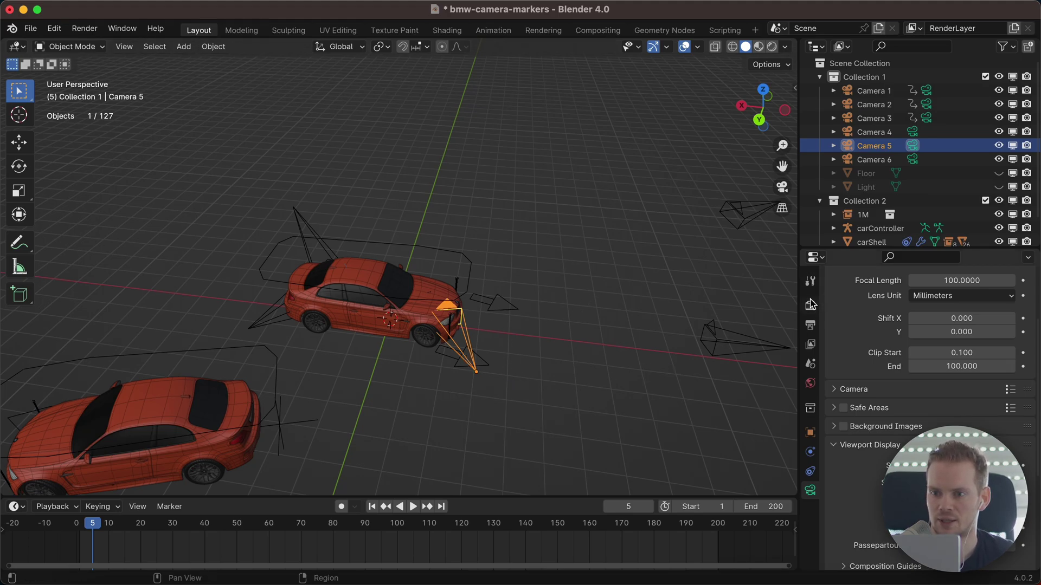
# Set the Camera field in Scene properties to Camera 1
pyautogui.click(810, 365)
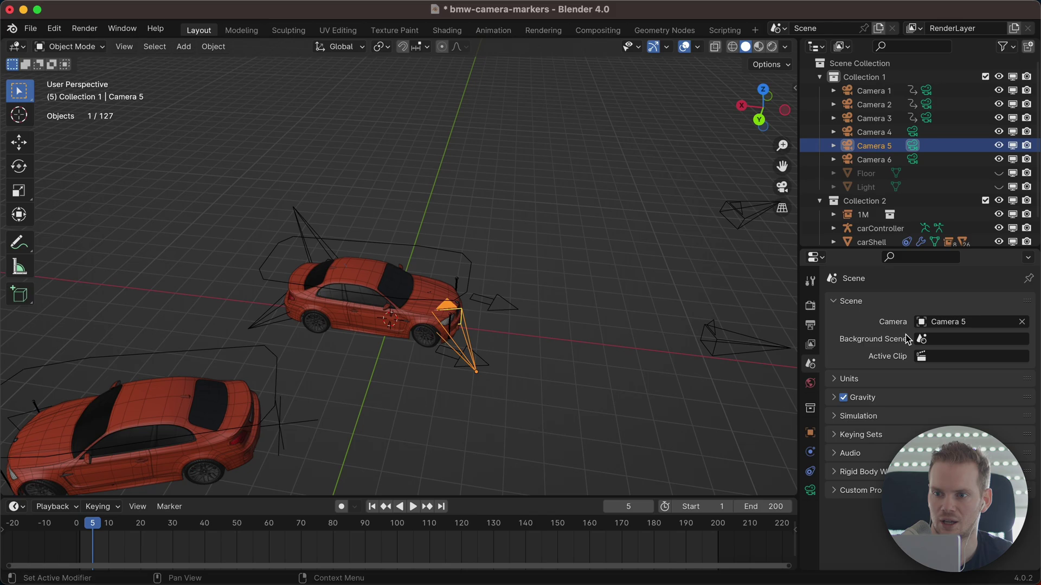
pyautogui.click(922, 323)
pyautogui.click(924, 343)
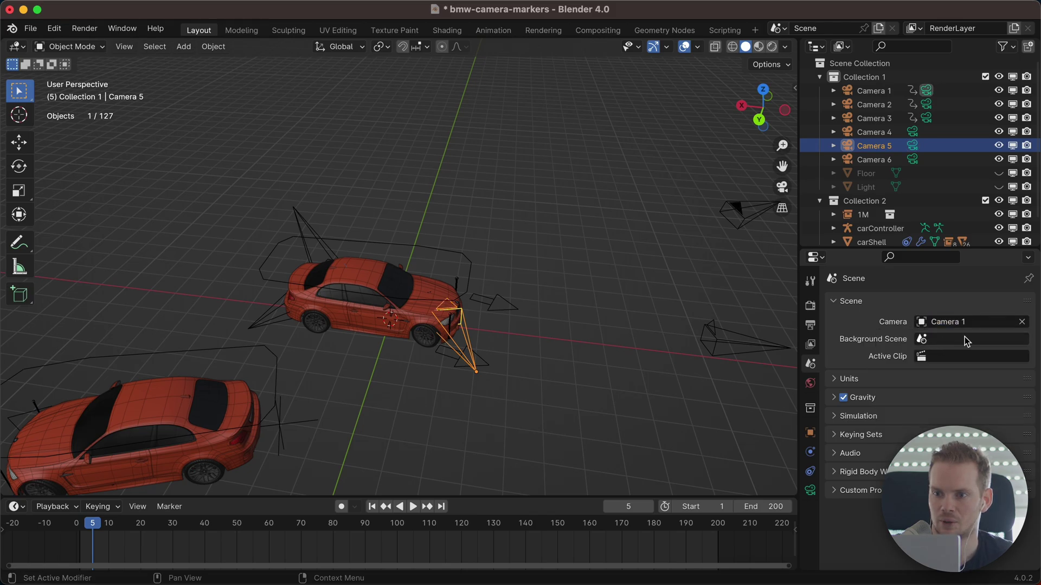
# Select Camera 1, look through the scene camera, then orbit back out over the scene
pyautogui.click(932, 322)
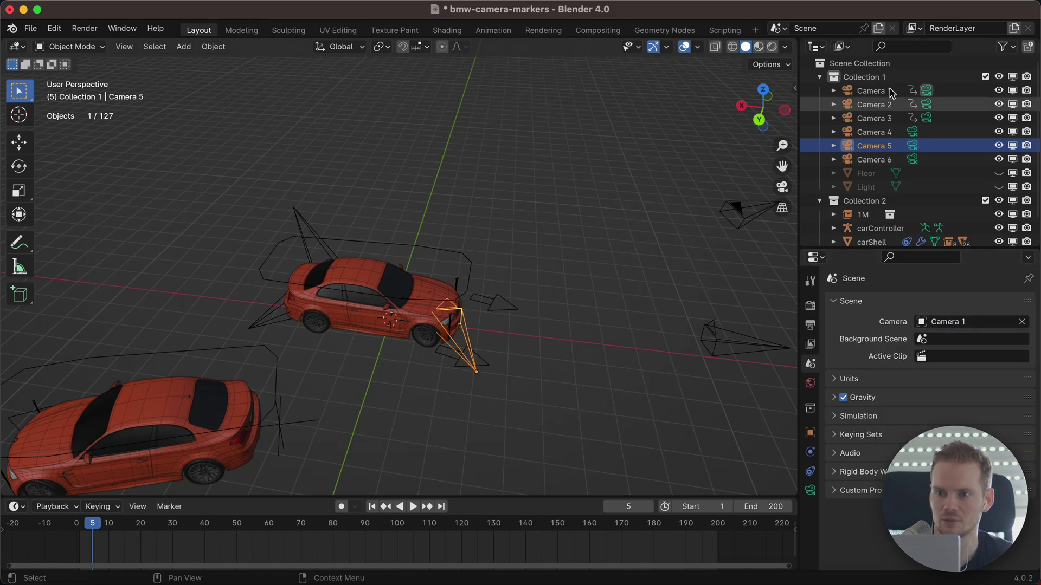
pyautogui.click(922, 92)
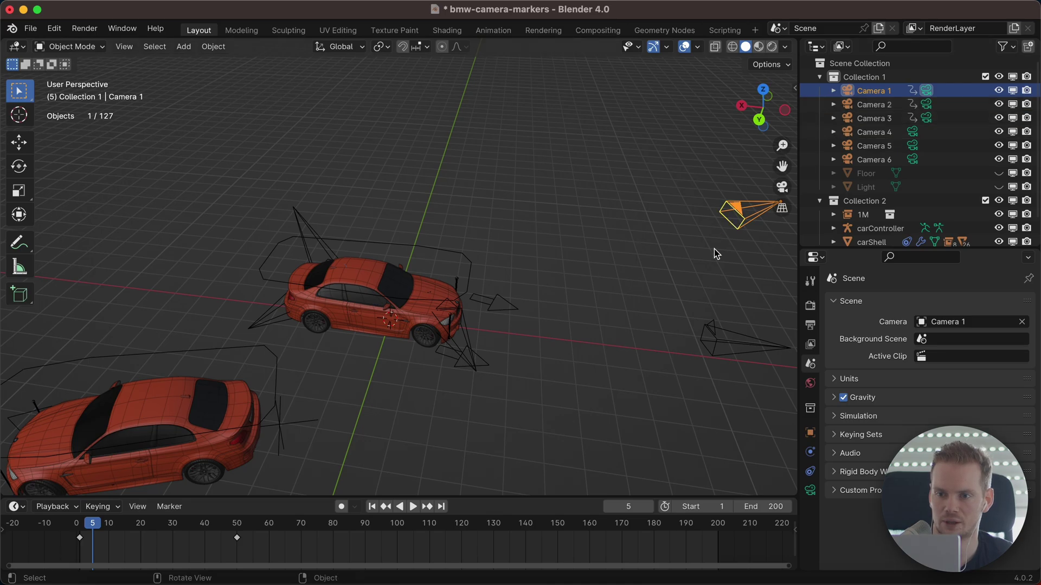
pyautogui.moveTo(714, 249); pyautogui.dragTo(591, 357, button='middle')
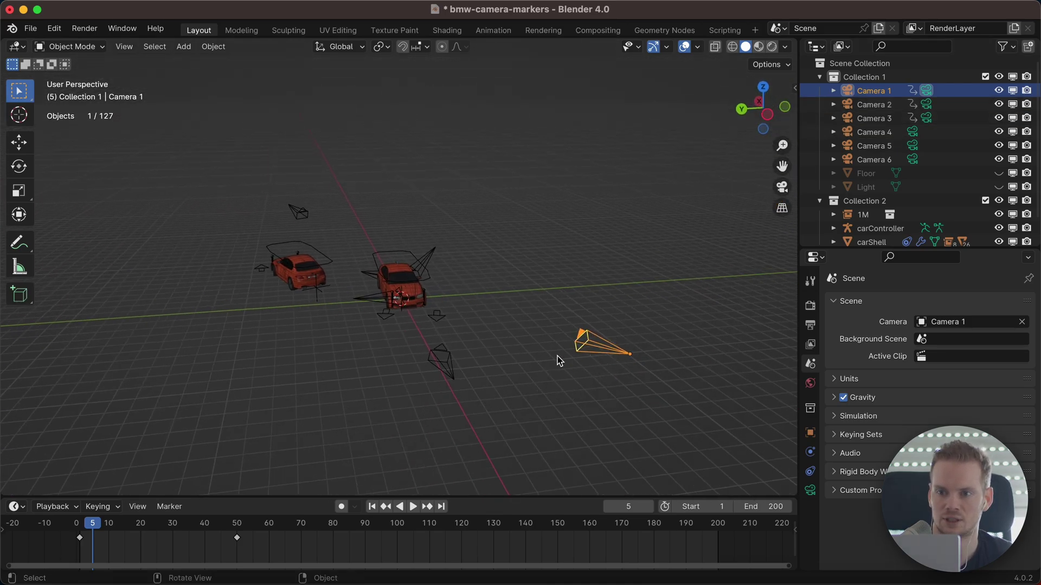
pyautogui.click(782, 187)
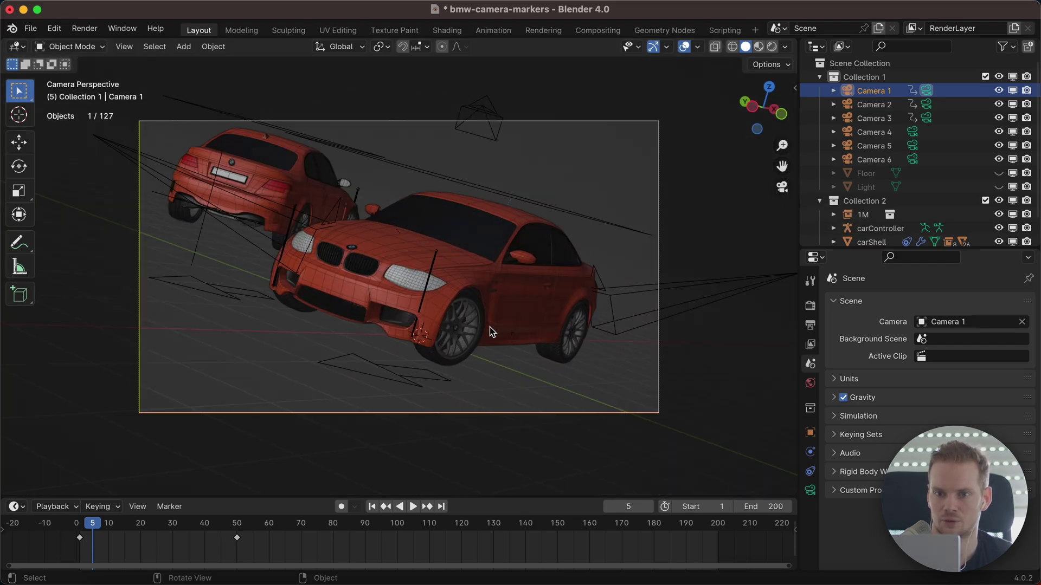
pyautogui.moveTo(428, 301); pyautogui.dragTo(519, 315, button='middle')
pyautogui.scroll(-3, 478, 434)
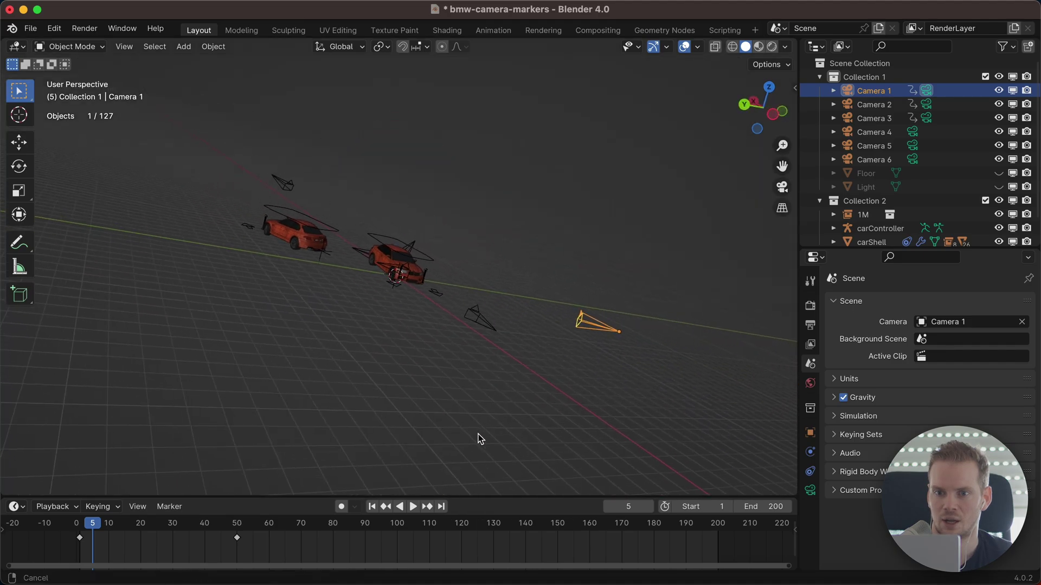
pyautogui.moveTo(478, 434); pyautogui.dragTo(616, 369, button='middle')
pyautogui.moveTo(580, 328); pyautogui.dragTo(599, 296, button='middle')
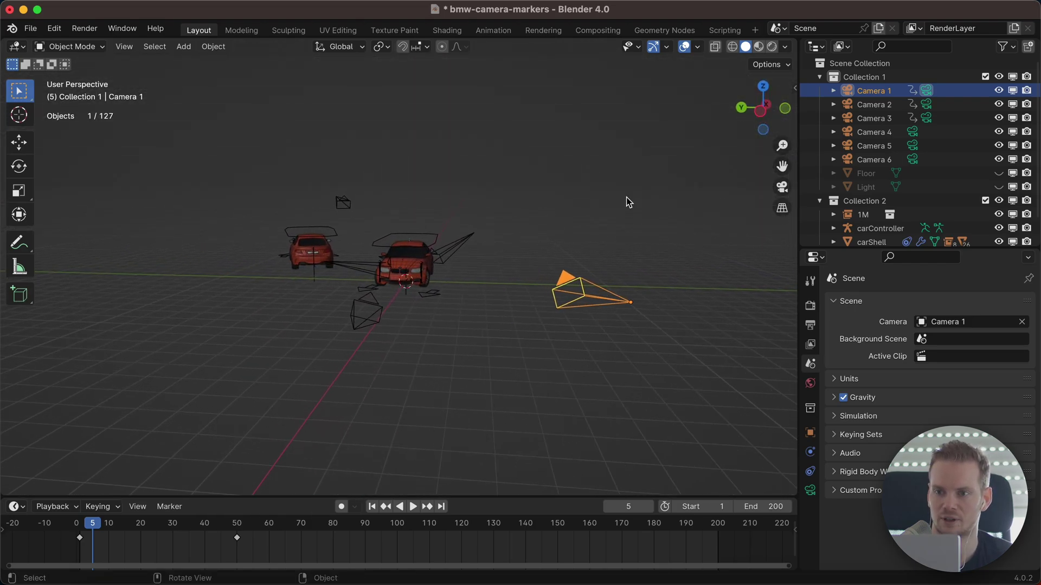
# Select Camera 6 in front of the car
pyautogui.click(213, 47)
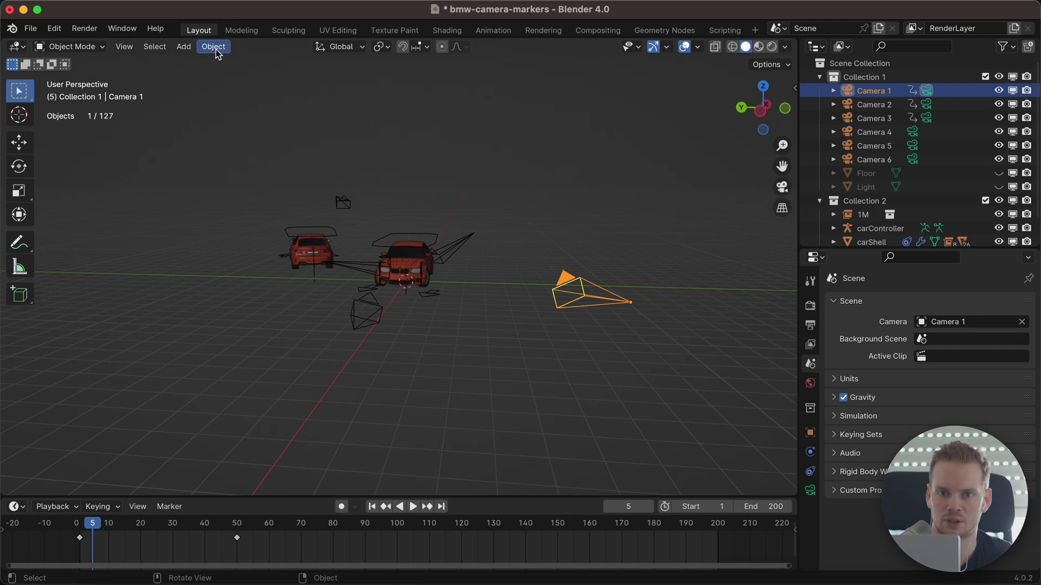
pyautogui.click(125, 47)
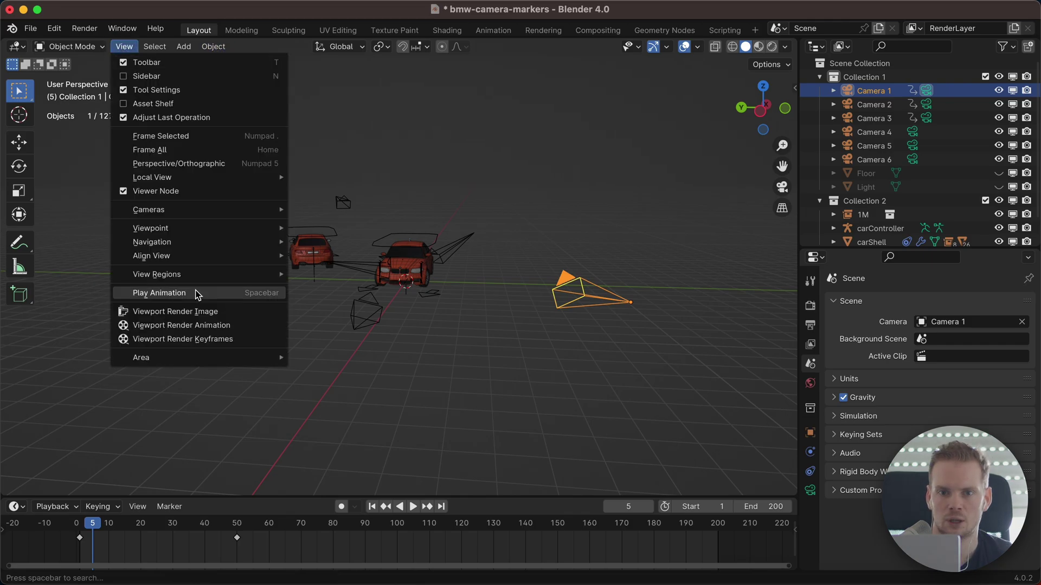
pyautogui.moveTo(215, 211)
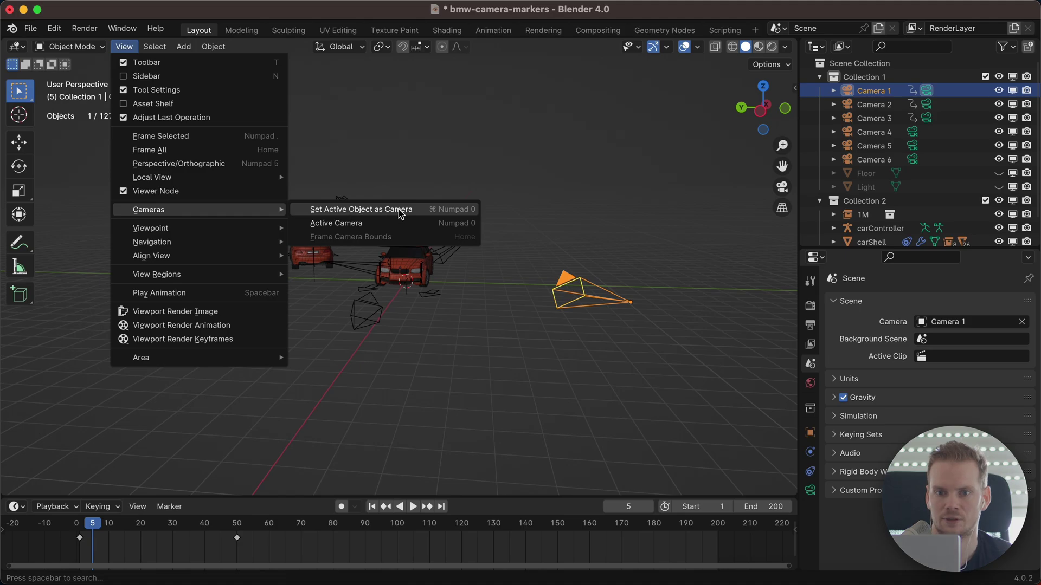
pyautogui.click(376, 313)
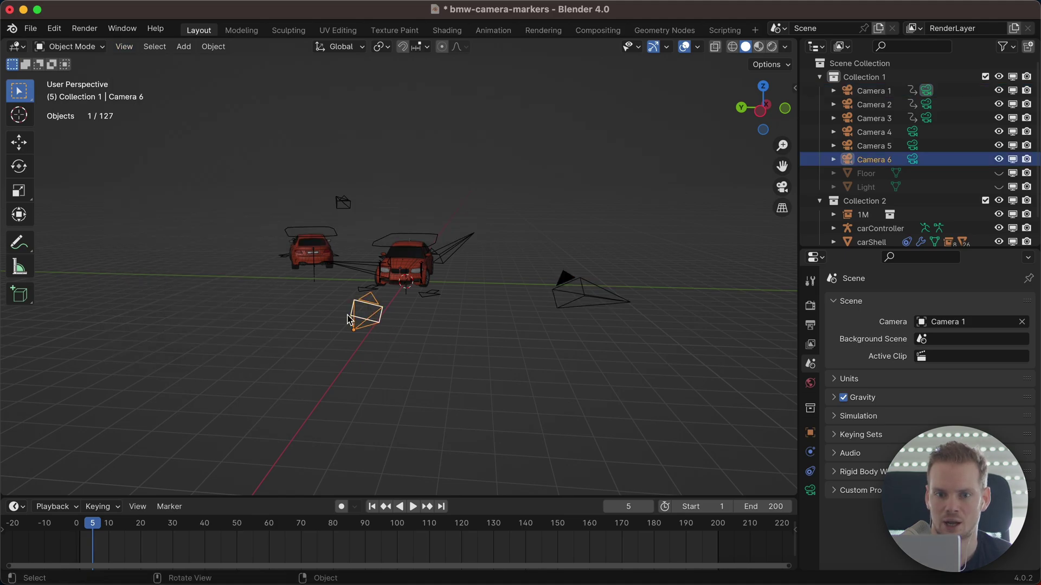
pyautogui.moveTo(352, 320); pyautogui.dragTo(453, 343, button='middle')
# Set Camera 6 as the scene camera via View > Cameras > Set Active Object as Camera
pyautogui.click(213, 46)
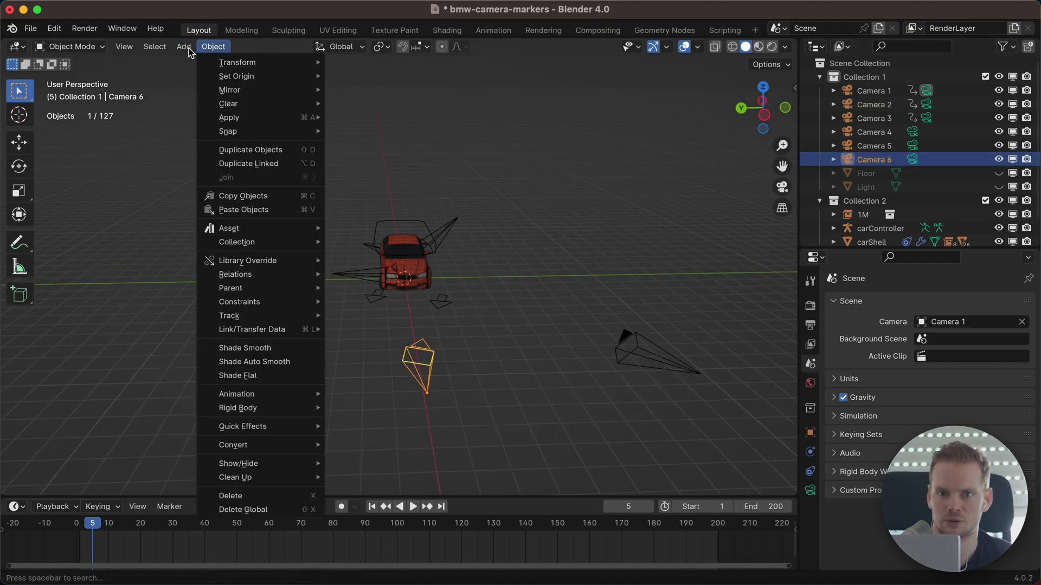
pyautogui.moveTo(125, 48)
pyautogui.moveTo(145, 211)
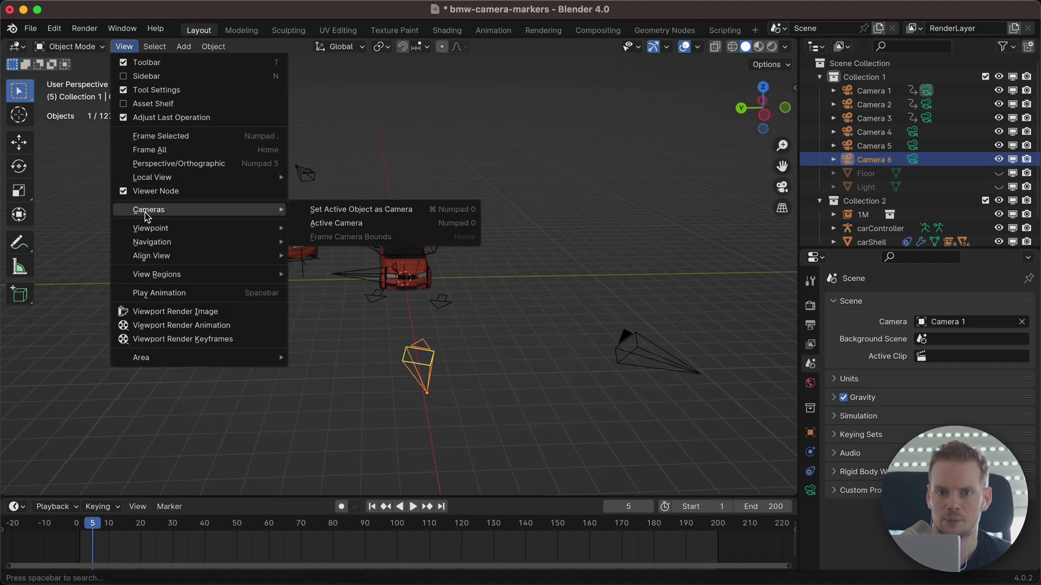
pyautogui.click(332, 212)
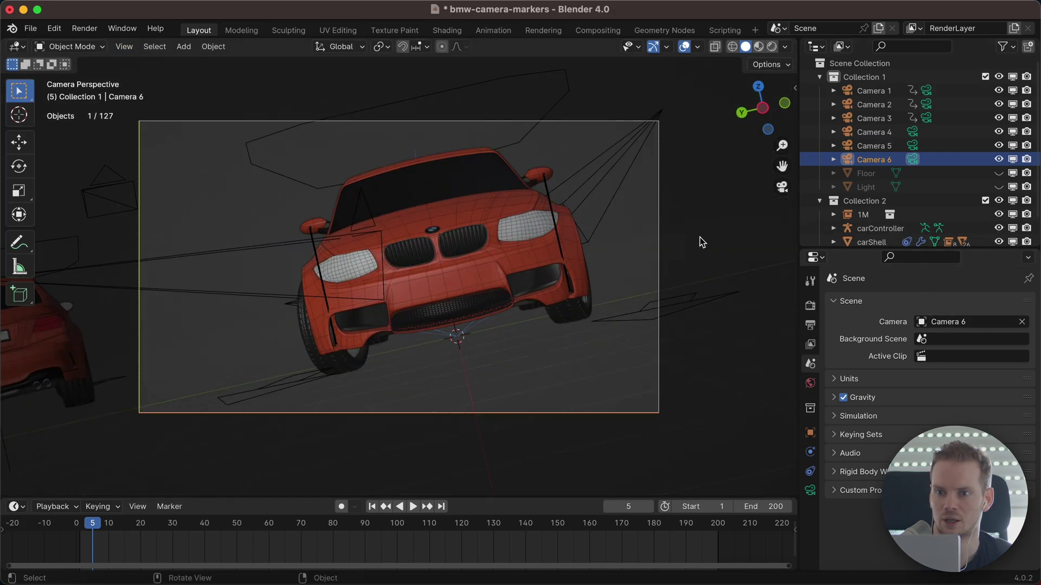
# Leave the Camera 6 view, then select Camera 5 and make it the active scene camera
pyautogui.rightClick(783, 191)
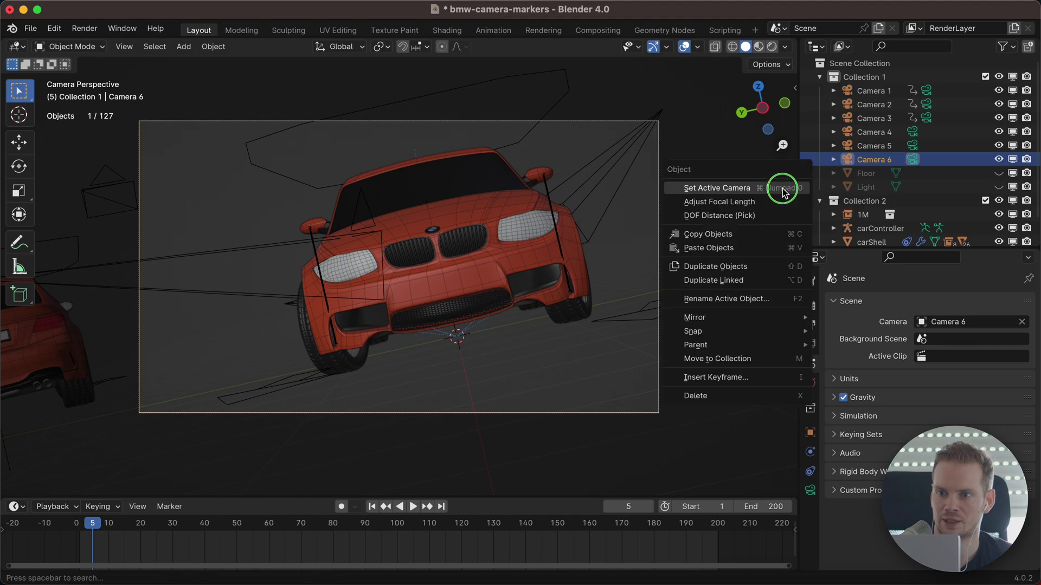
pyautogui.click(640, 333)
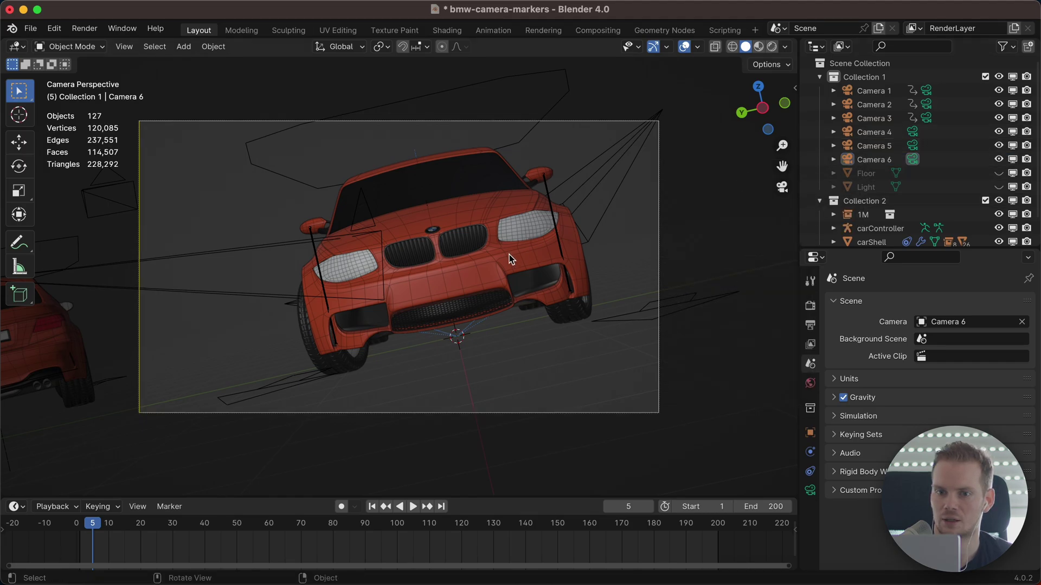
pyautogui.moveTo(509, 255); pyautogui.dragTo(503, 316, button='middle')
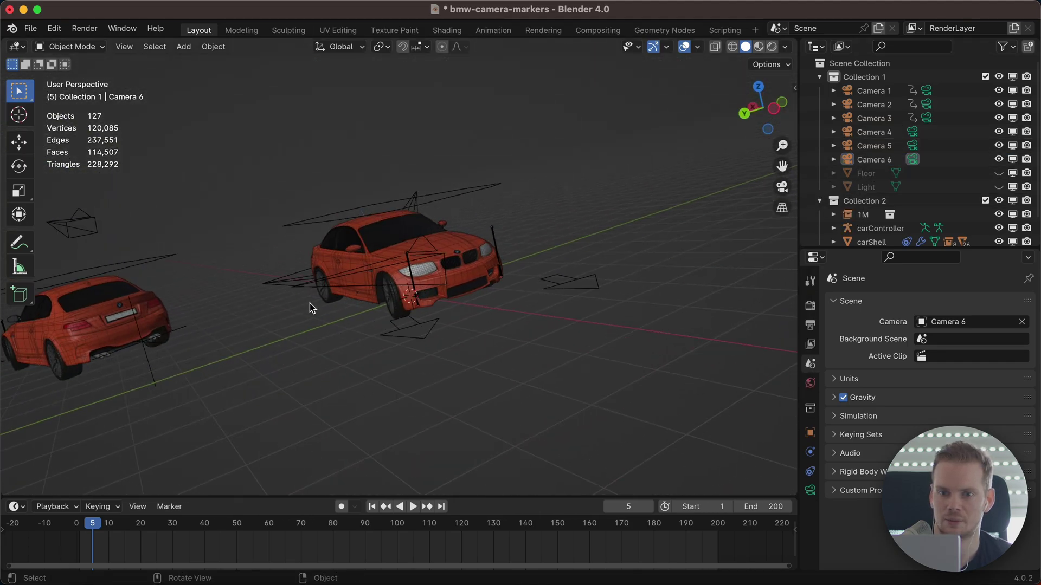
pyautogui.click(325, 340)
pyautogui.moveTo(310, 307); pyautogui.dragTo(347, 396, button='middle')
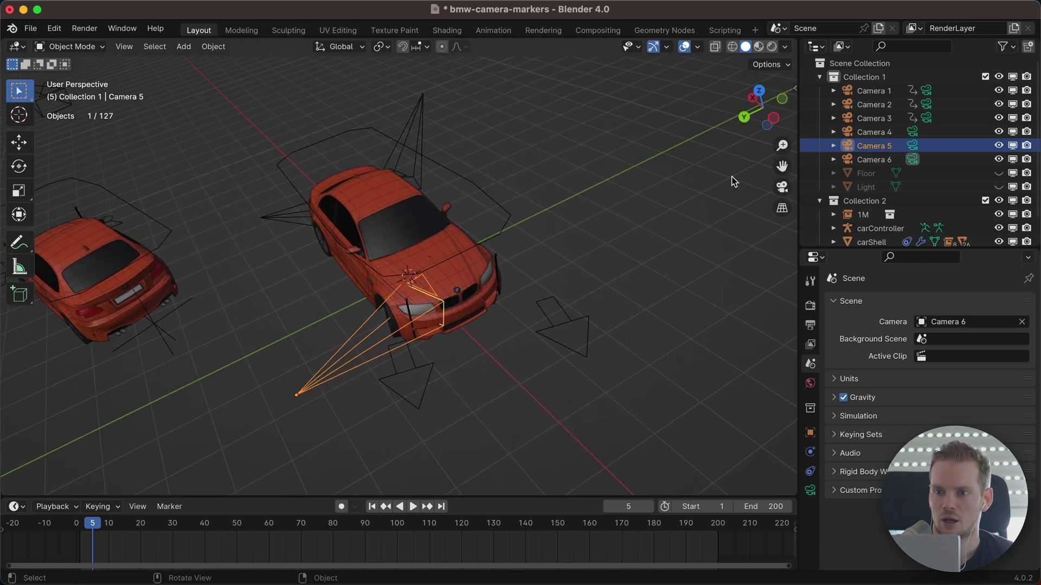
pyautogui.rightClick(781, 187)
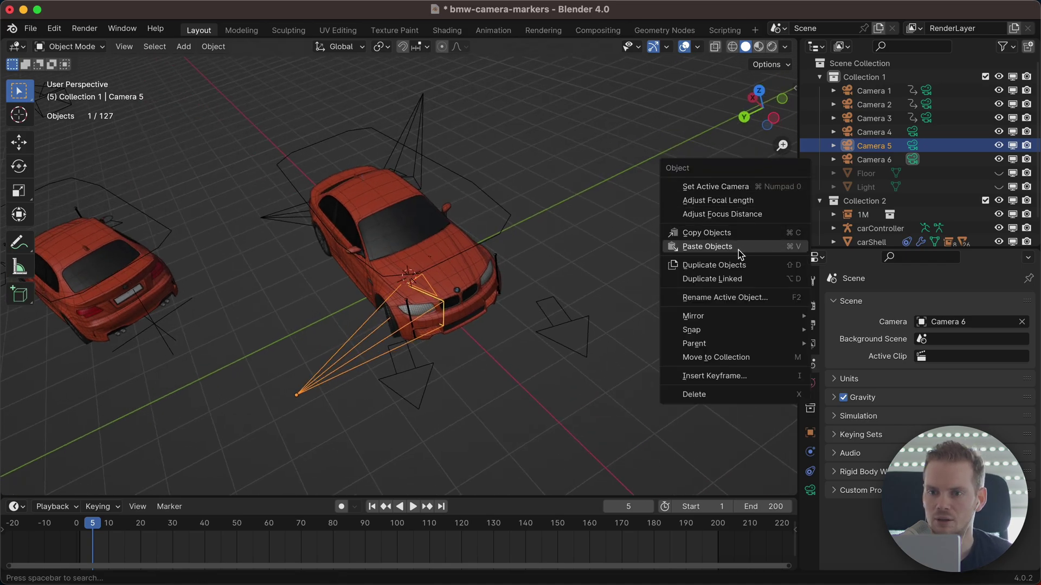
pyautogui.click(740, 192)
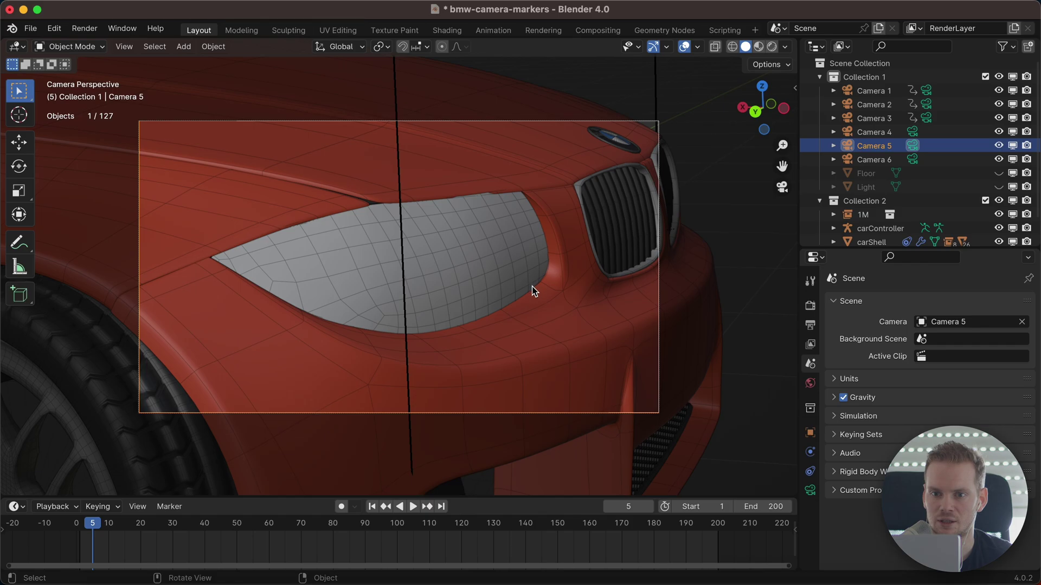
# Make Camera 4 the active camera with Ctrl+Numpad 0, then switch to the Blendergrid browser
pyautogui.rightClick(780, 190)
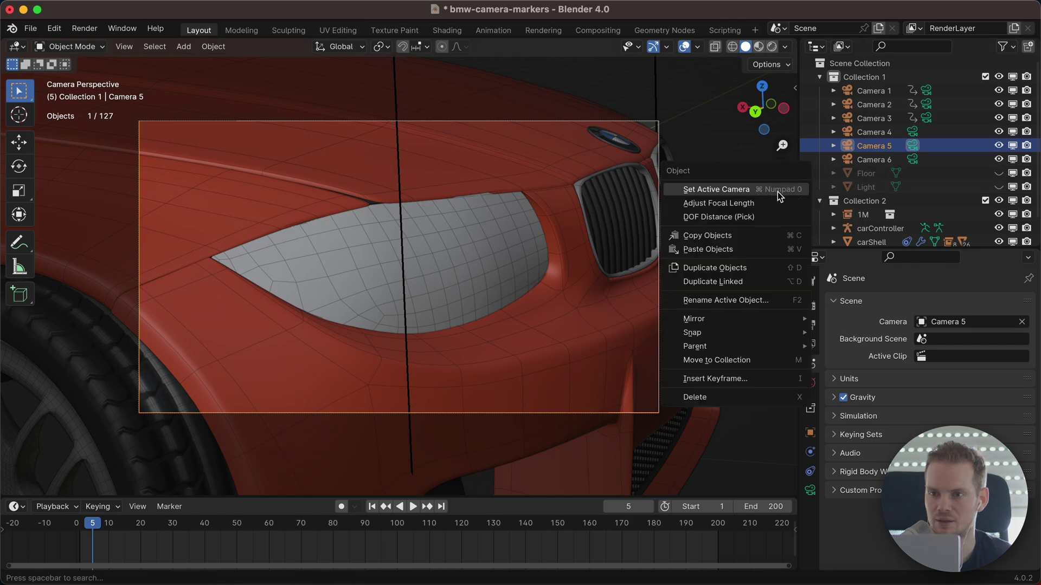
pyautogui.moveTo(677, 216); pyautogui.dragTo(274, 252, button='middle')
pyautogui.click(274, 252)
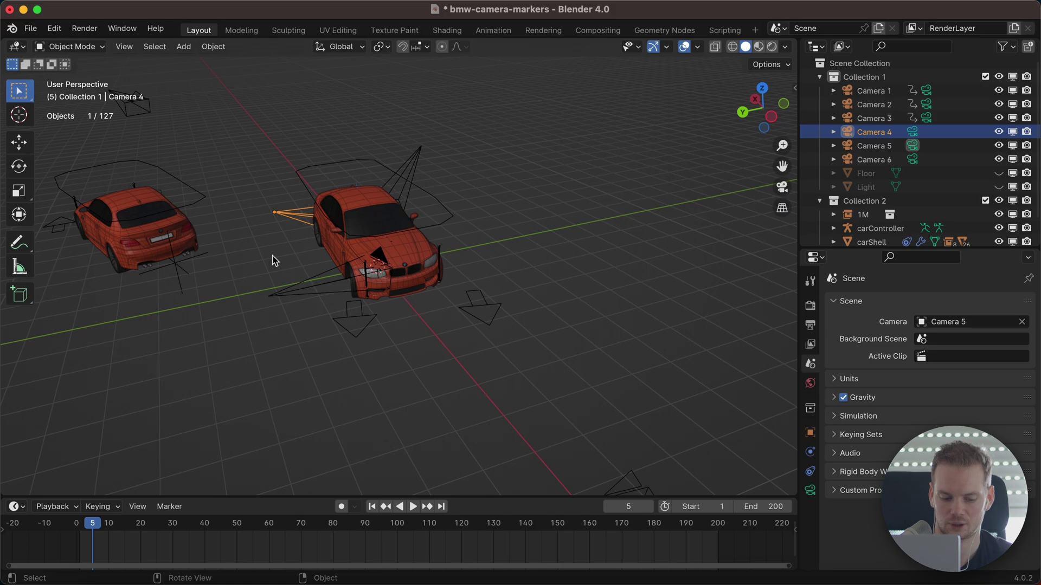
pyautogui.press('ctrl+KP_0')
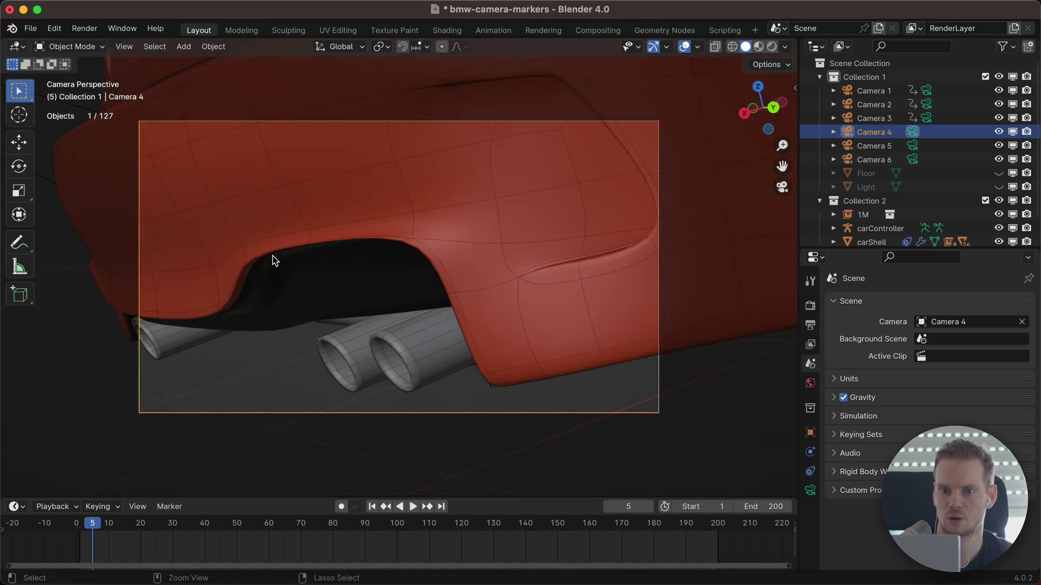
pyautogui.moveTo(273, 260); pyautogui.dragTo(474, 290, button='middle')
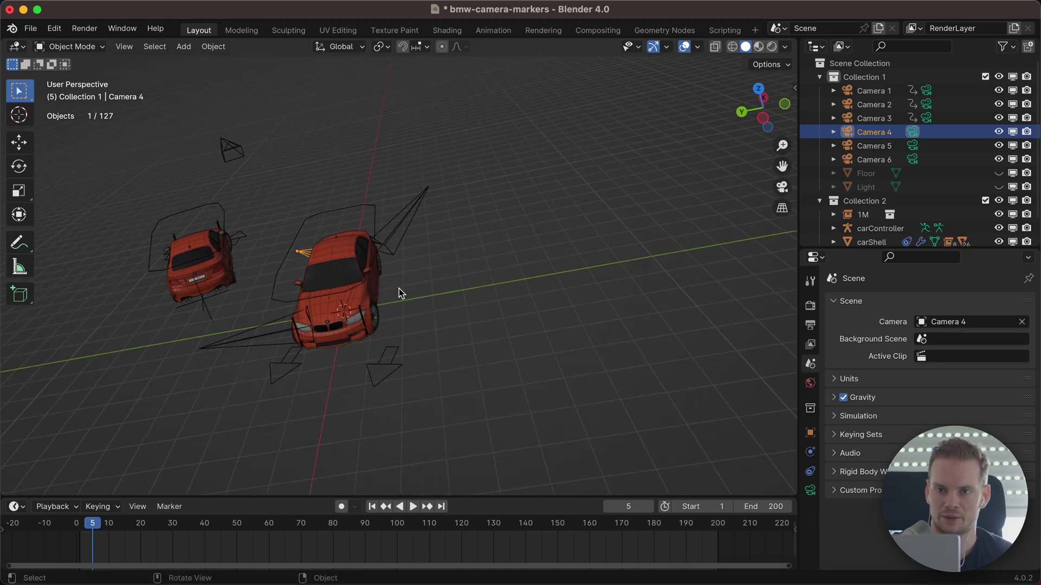
pyautogui.press('super+Tab')
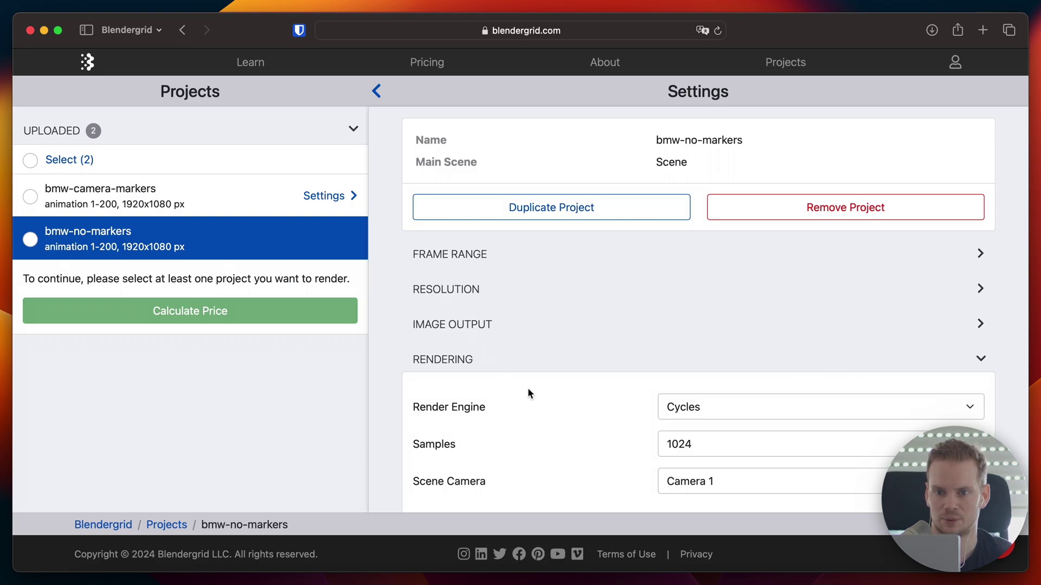
pyautogui.scroll(-2, 580, 398)
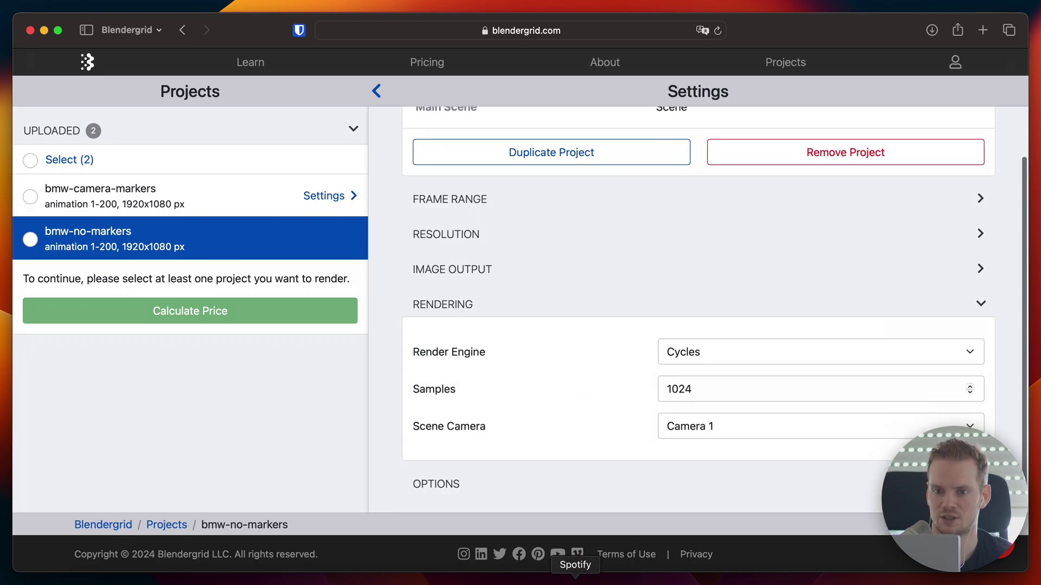
pyautogui.click(719, 431)
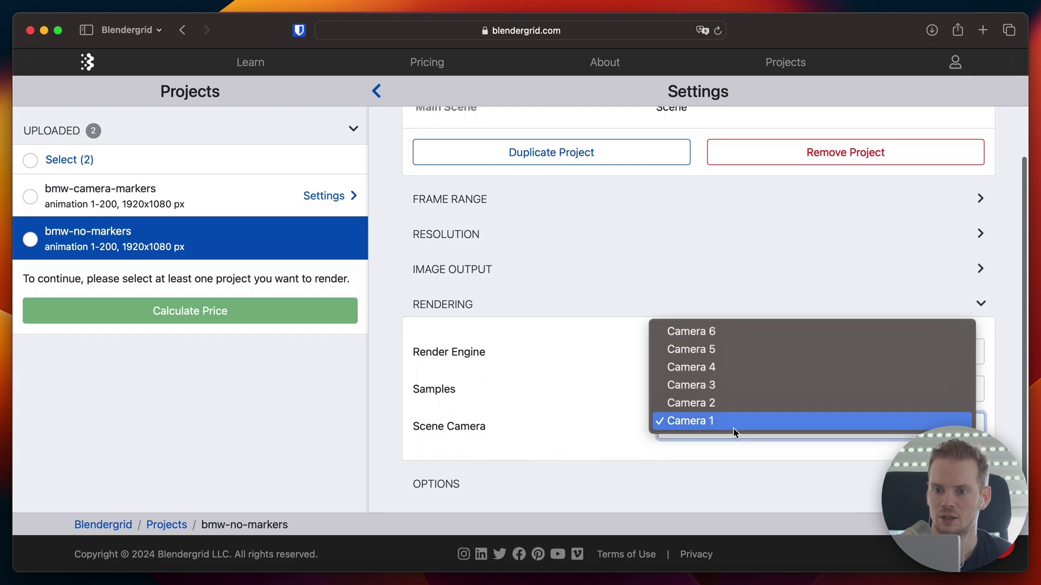
pyautogui.click(611, 440)
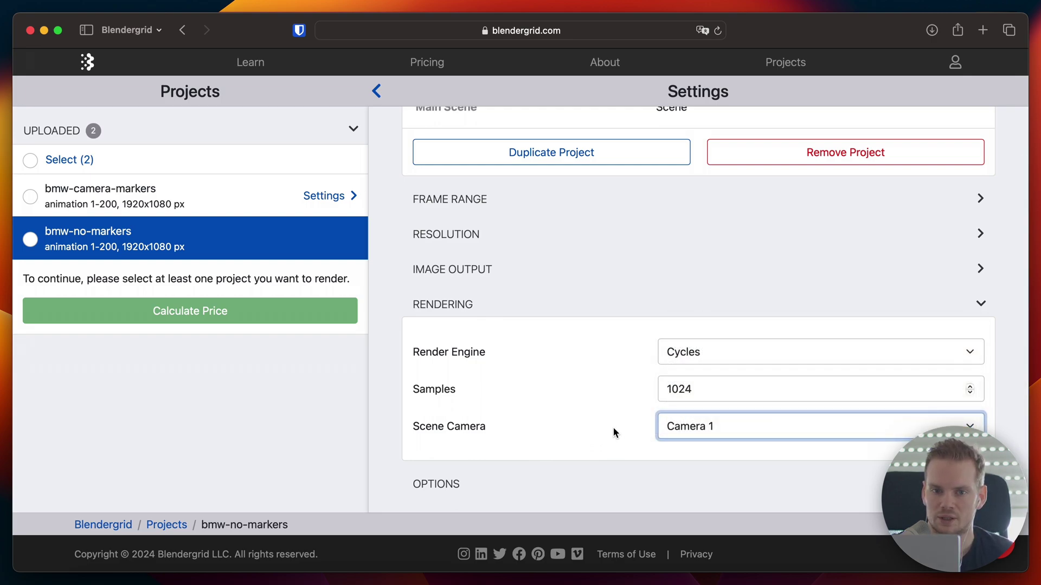
# Return to Blender and briefly play, then stop, the timeline animation
pyautogui.press('super+Tab')
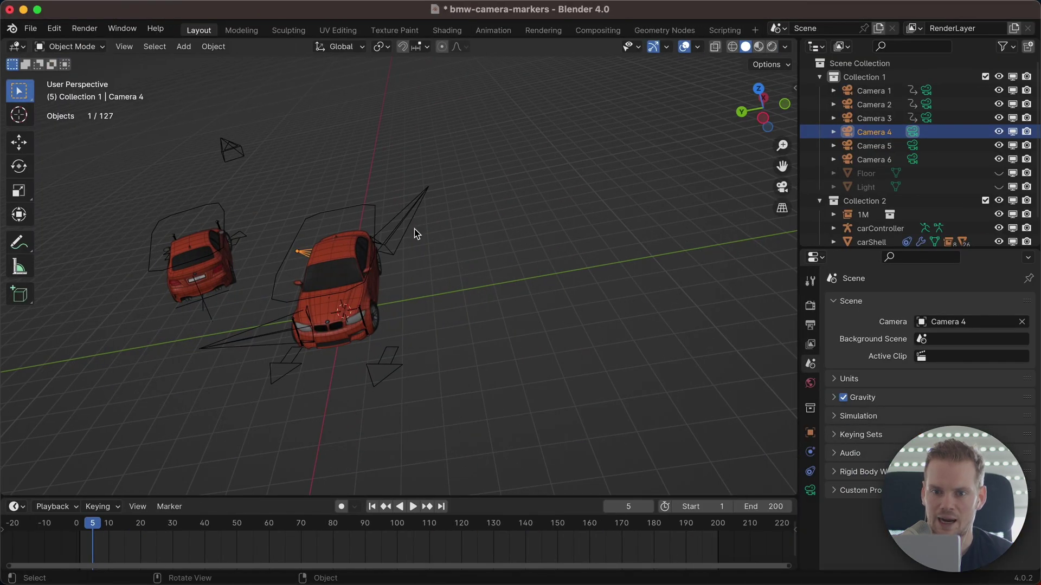
pyautogui.moveTo(92, 523); pyautogui.dragTo(144, 523)
pyautogui.press('space')
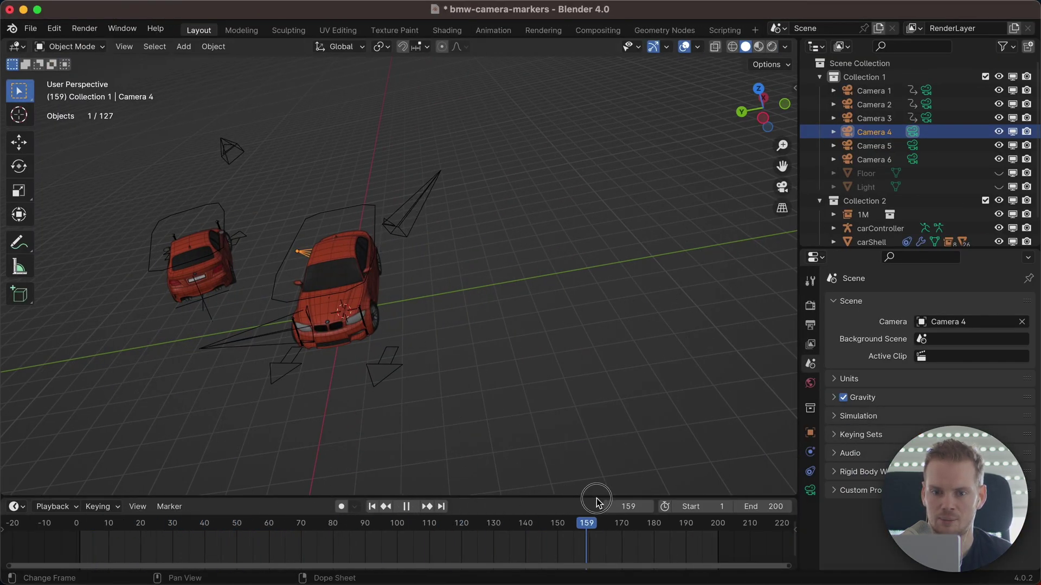
pyautogui.click(161, 525)
pyautogui.press('Escape')
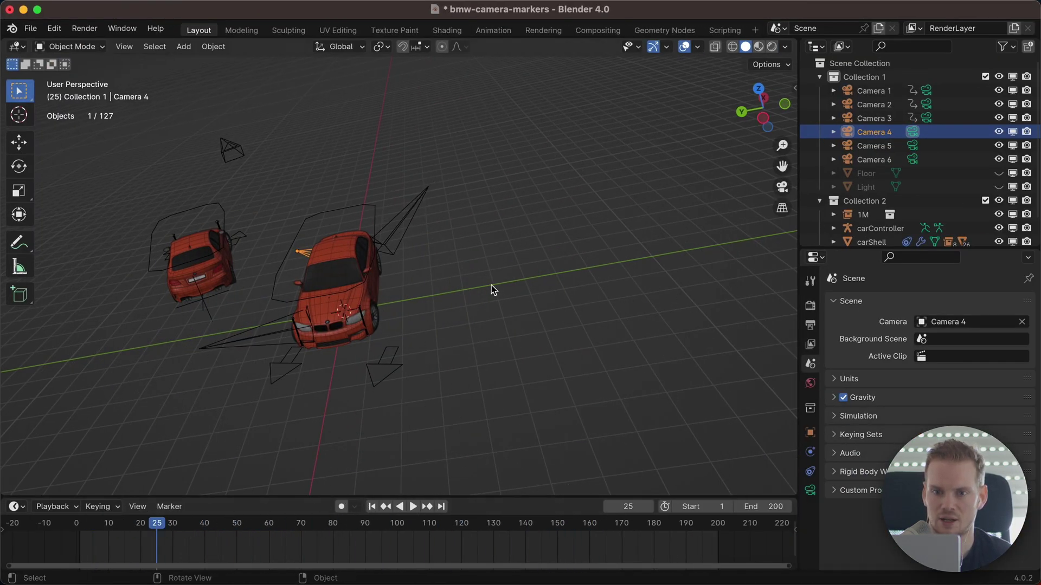
# Make Camera 1 the active camera with Ctrl+Numpad 0 and scrub the timeline
pyautogui.click(873, 90)
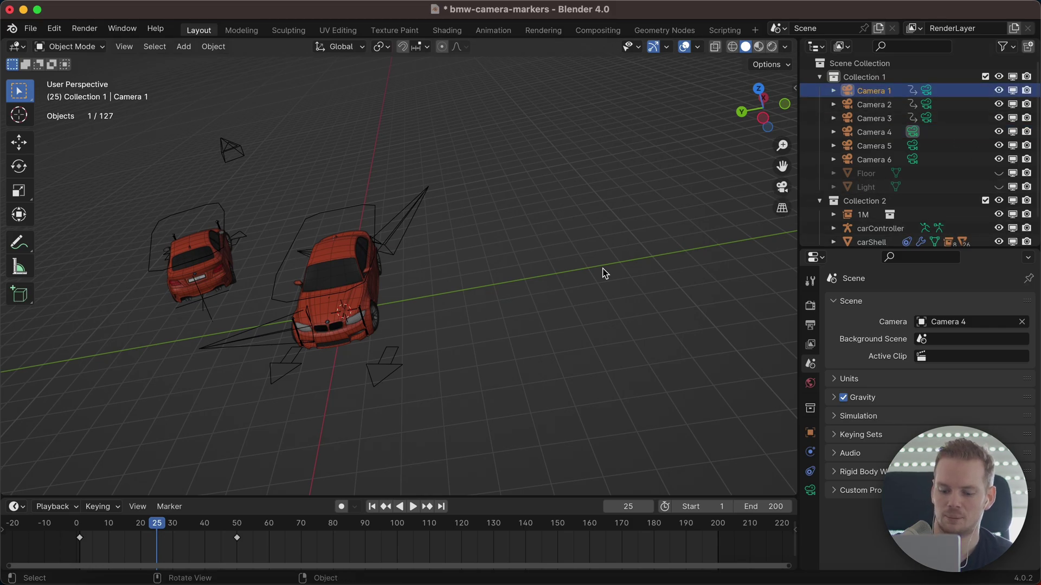
pyautogui.press('ctrl+KP_0')
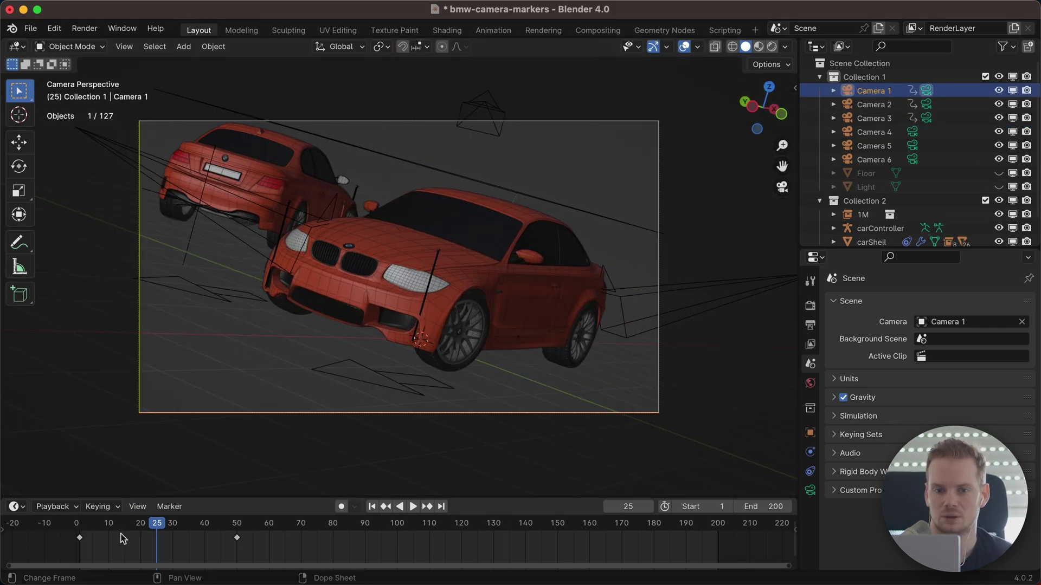
pyautogui.moveTo(93, 534); pyautogui.dragTo(204, 521)
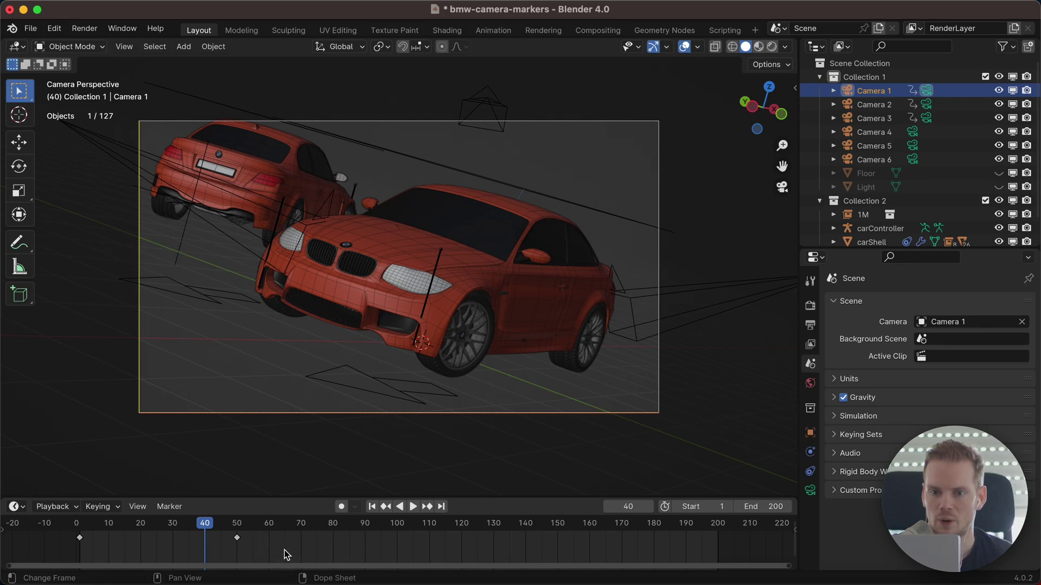
# Select Camera 2 and bind it to a timeline marker at frame 40
pyautogui.click(868, 105)
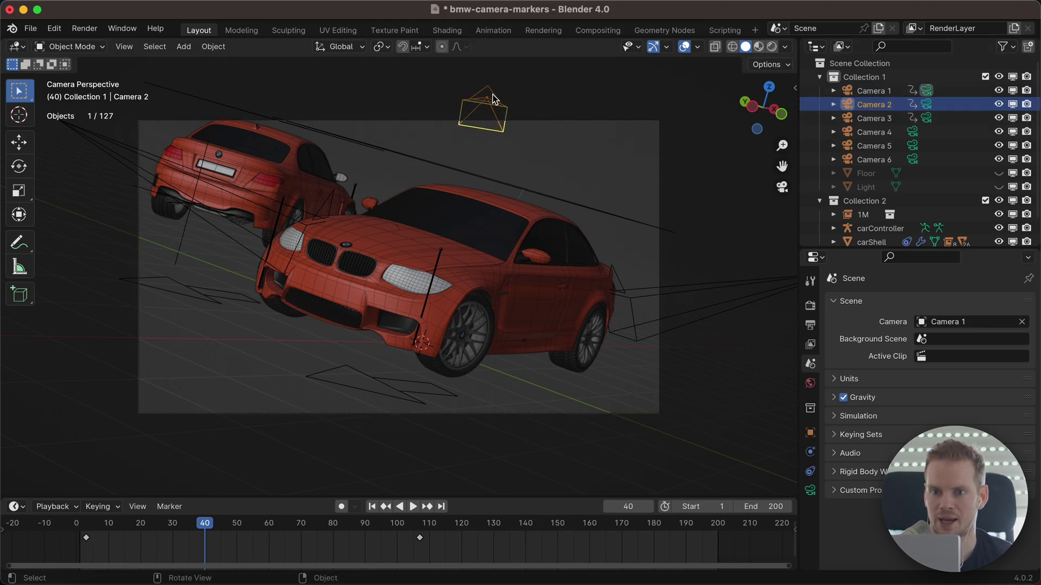
pyautogui.press('KP_0')
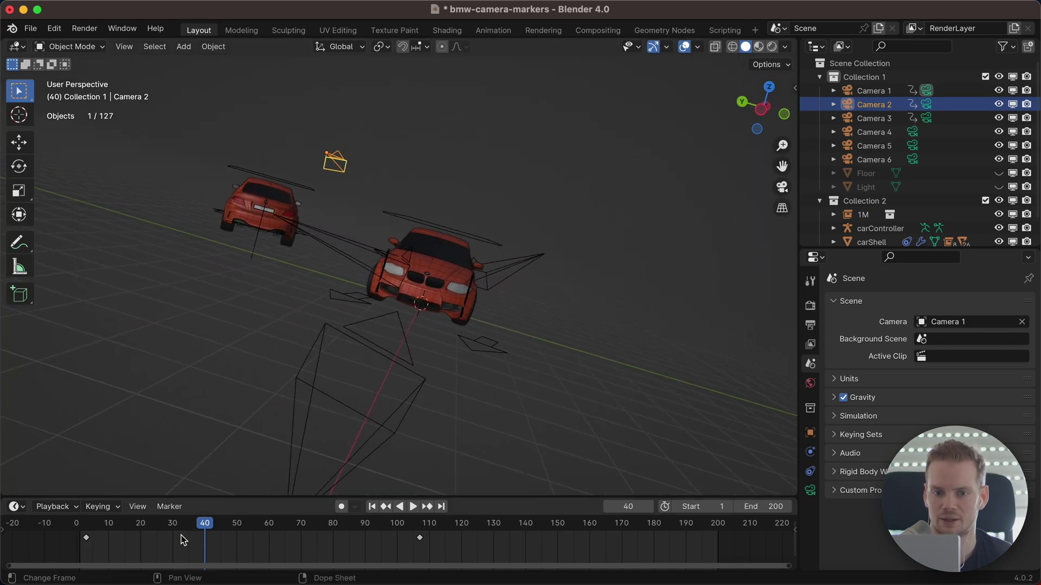
pyautogui.click(169, 506)
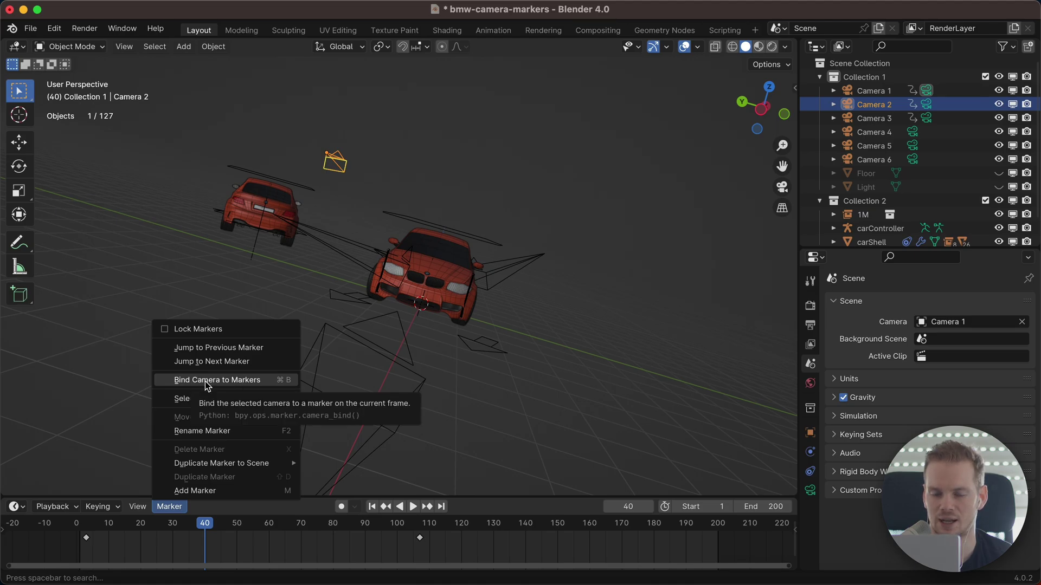
pyautogui.click(243, 380)
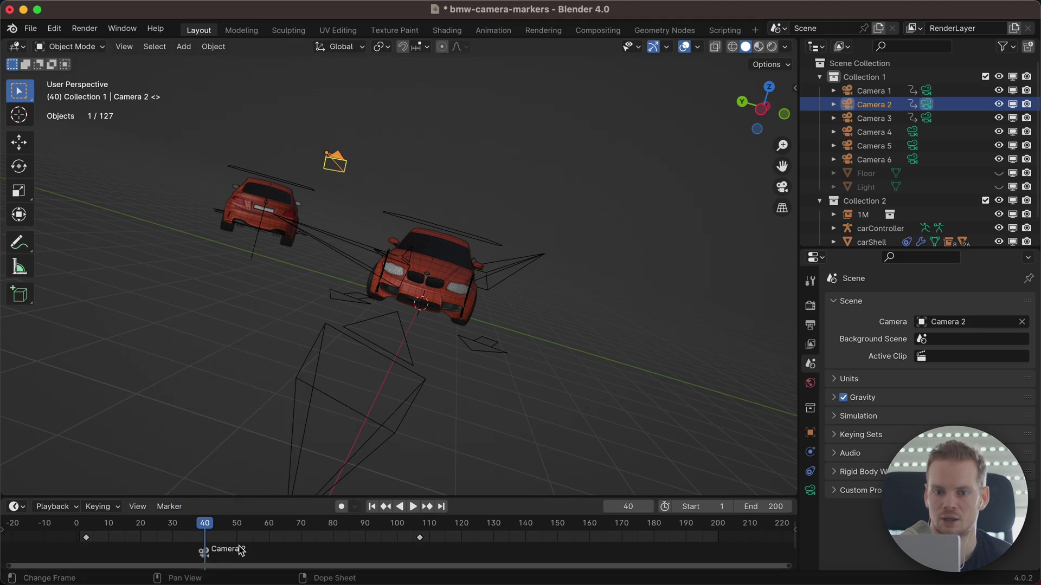
# Scrub and play the timeline around frames 30–55 to check the Camera 2 cut
pyautogui.moveTo(211, 527); pyautogui.dragTo(172, 525)
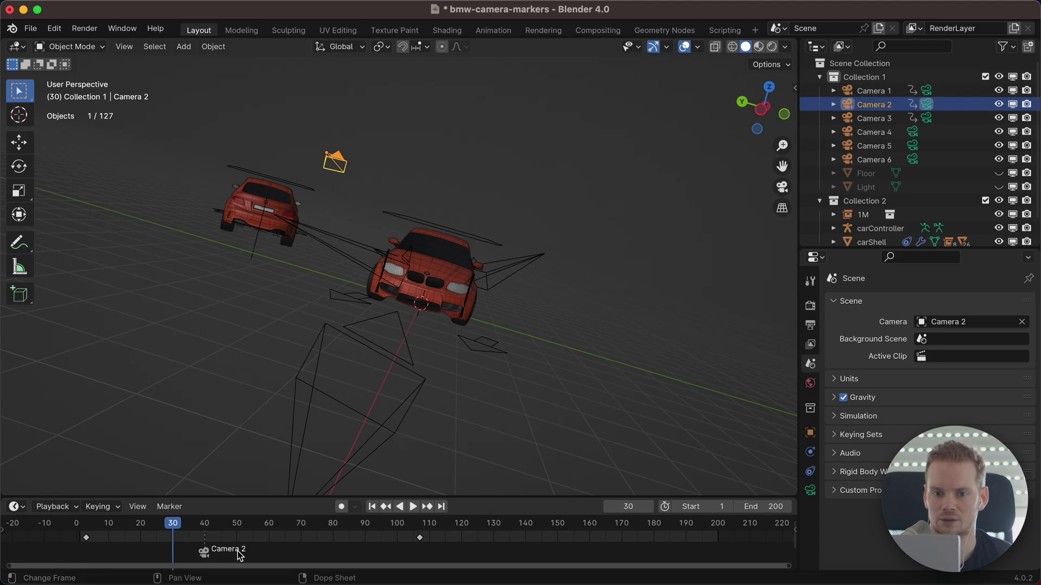
pyautogui.click(170, 521)
pyautogui.press('space')
pyautogui.press('space')
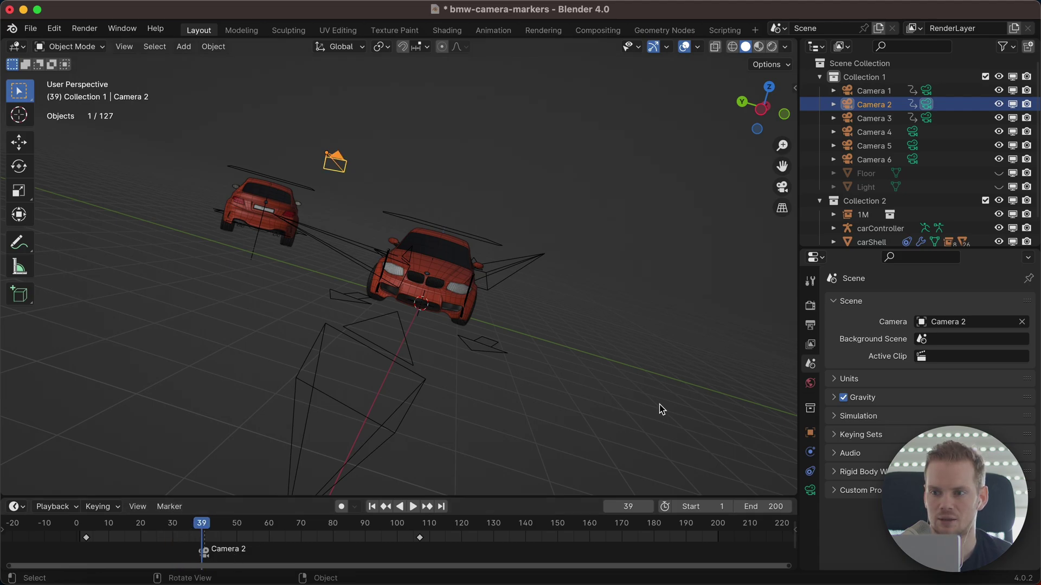
pyautogui.press('space')
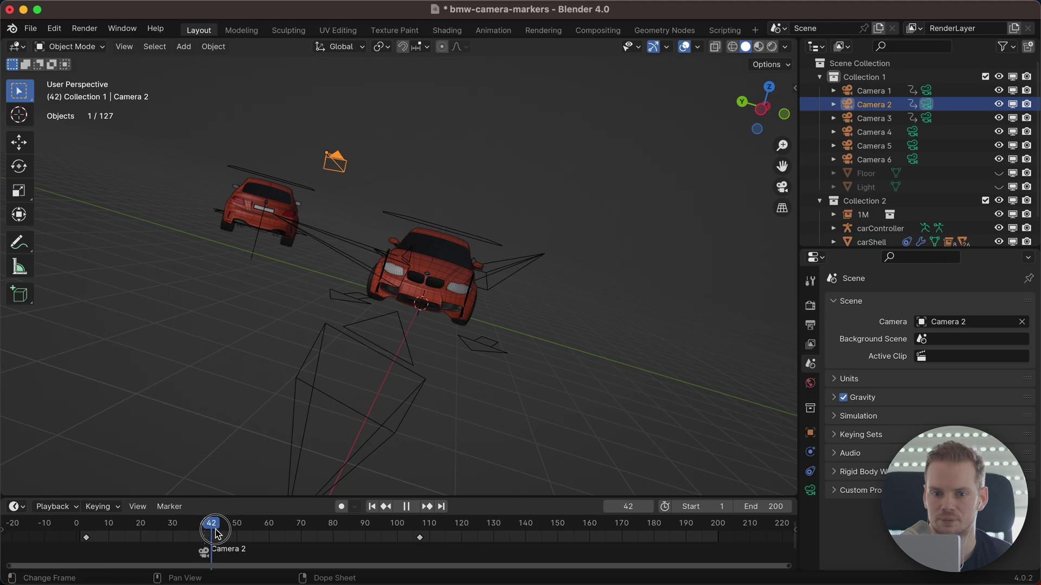
pyautogui.moveTo(207, 523); pyautogui.dragTo(122, 525)
pyautogui.press('space')
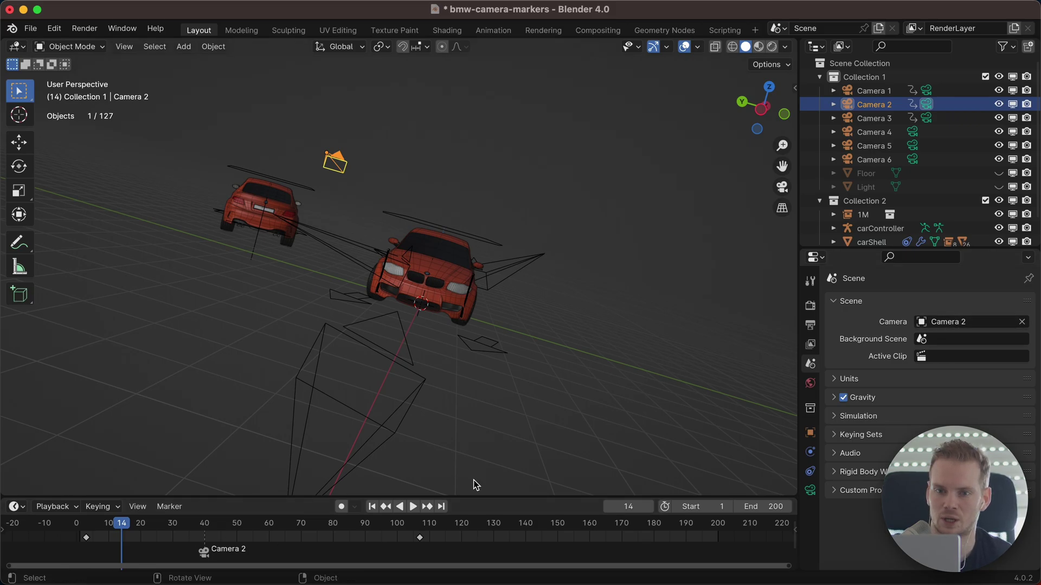
pyautogui.press('space')
pyautogui.moveTo(233, 521)
pyautogui.mouseDown()
pyautogui.moveTo(170, 521)
pyautogui.moveTo(247, 521)
pyautogui.moveTo(189, 522)
pyautogui.mouseUp()
pyautogui.press('space')
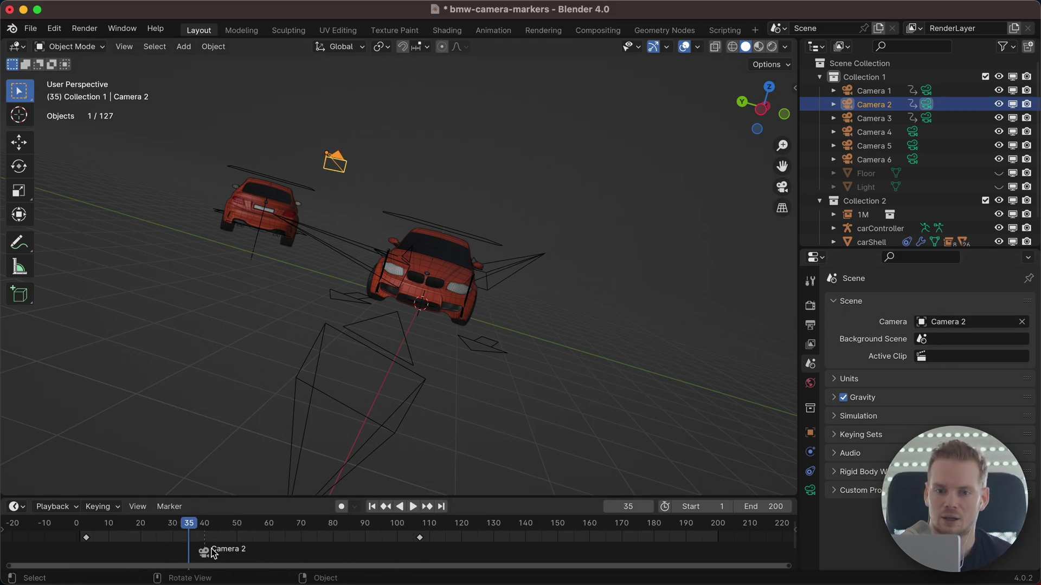
pyautogui.click(157, 530)
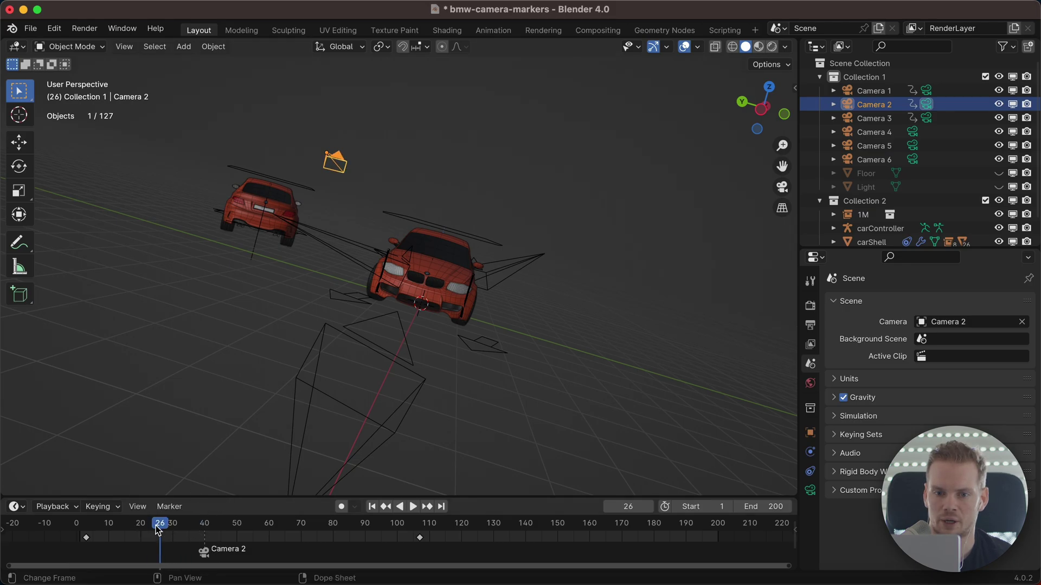
pyautogui.click(282, 528)
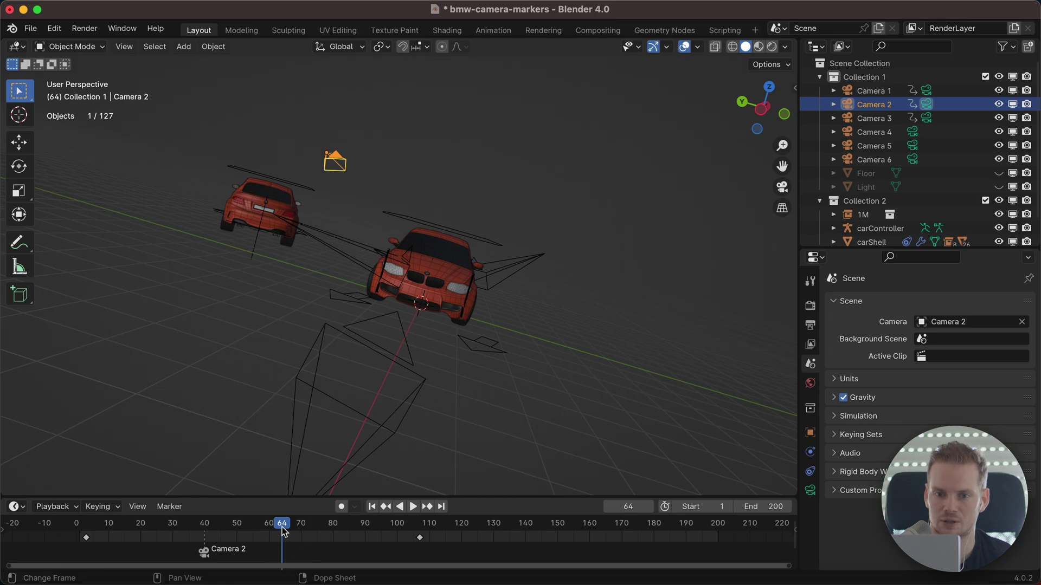
pyautogui.click(169, 509)
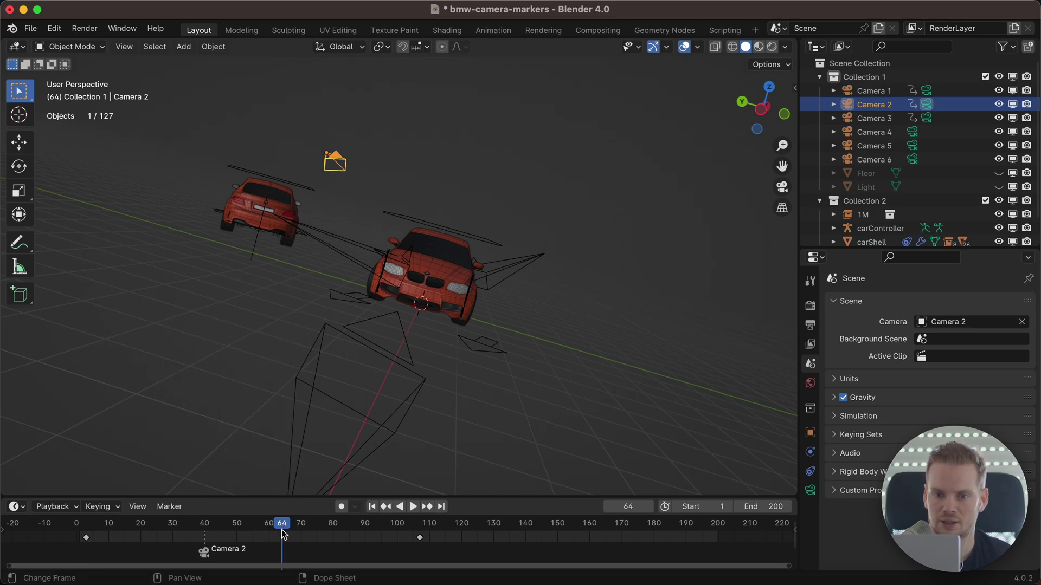
pyautogui.click(170, 506)
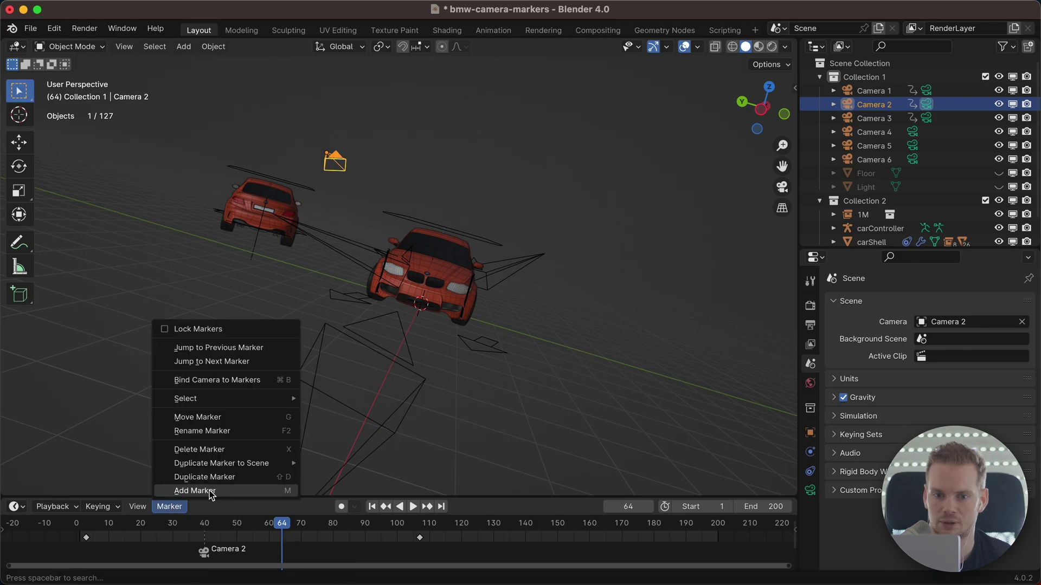
pyautogui.click(211, 491)
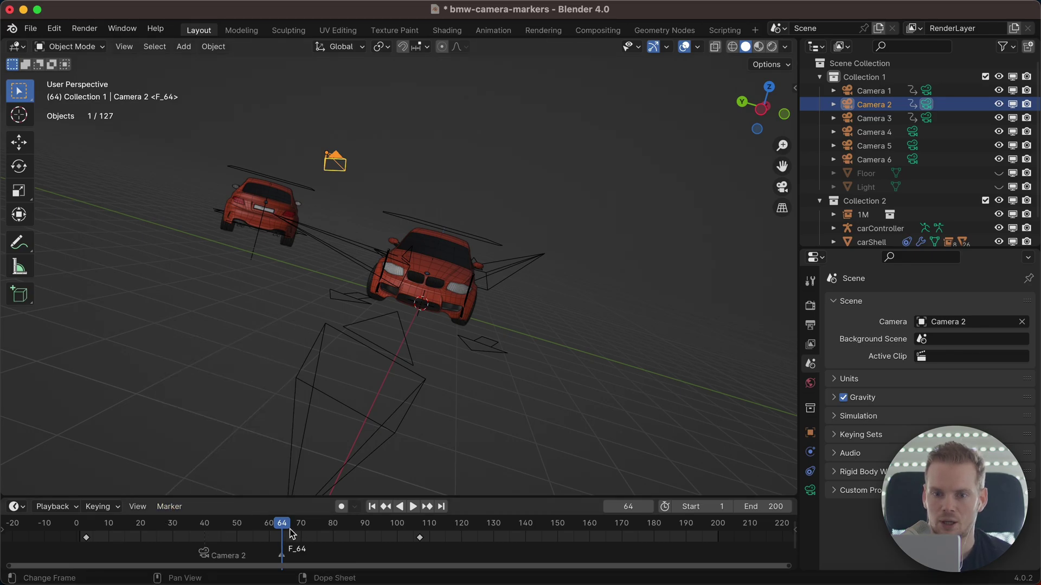
pyautogui.moveTo(286, 531); pyautogui.dragTo(269, 529)
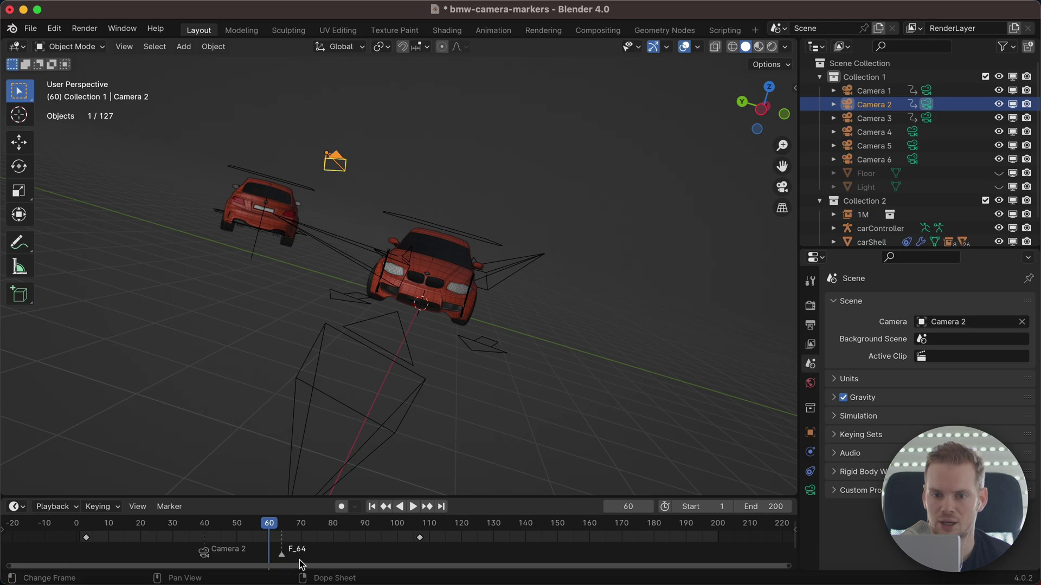
pyautogui.moveTo(299, 558); pyautogui.dragTo(349, 561)
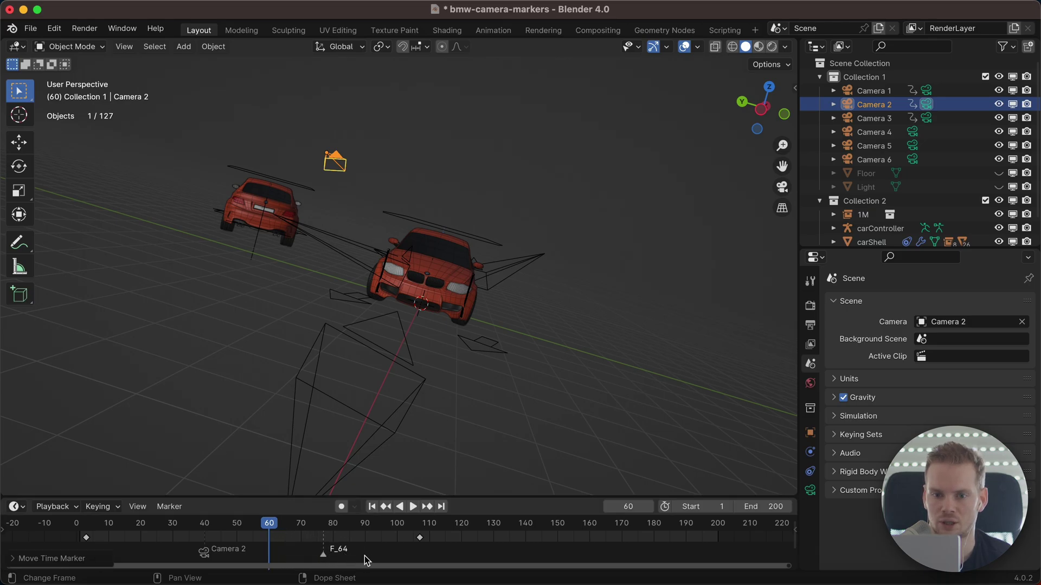
pyautogui.press('F2')
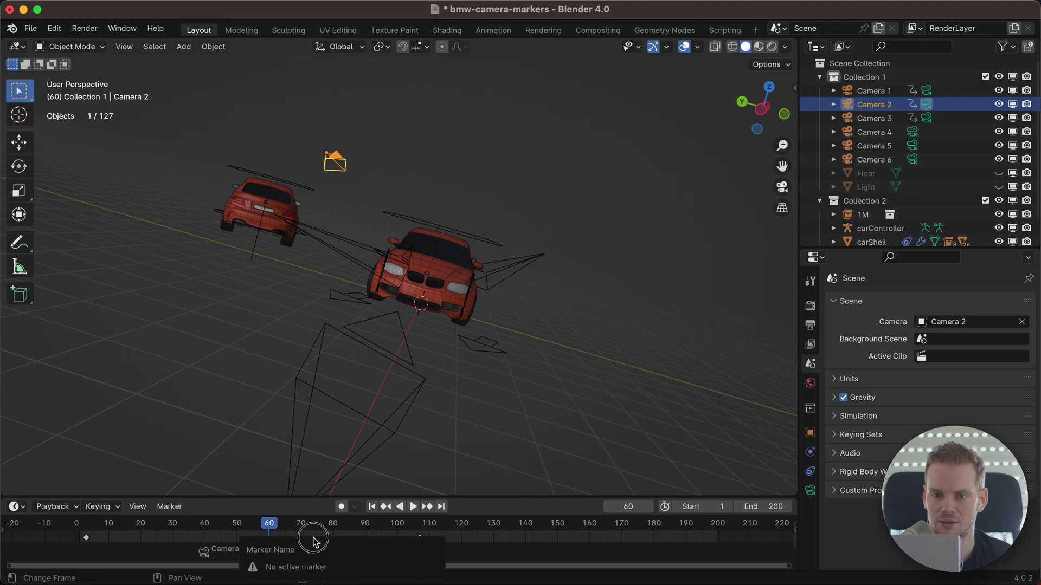
pyautogui.click(324, 561)
pyautogui.press('F2')
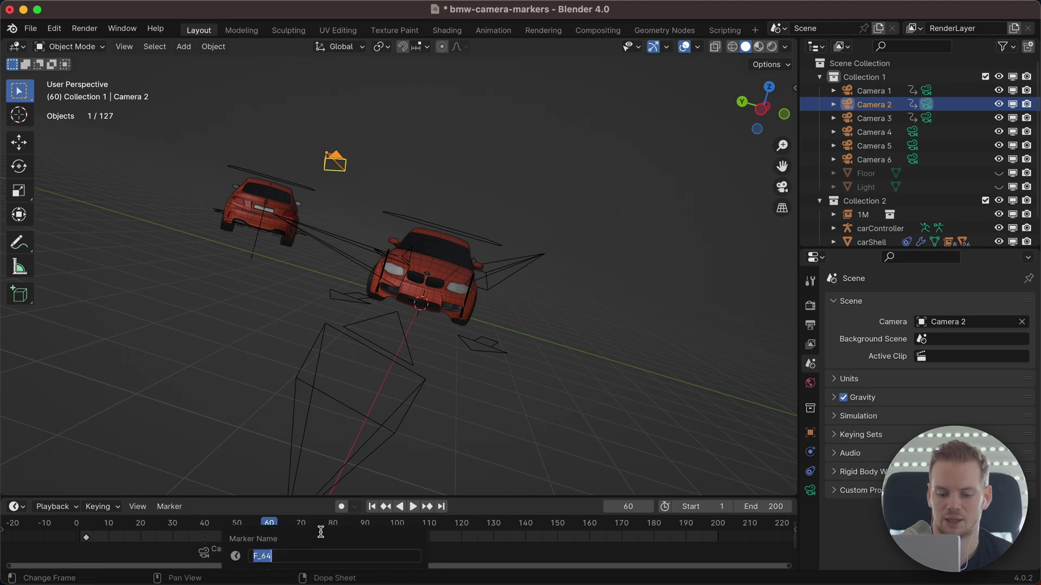
pyautogui.write('marker')
pyautogui.press('Return')
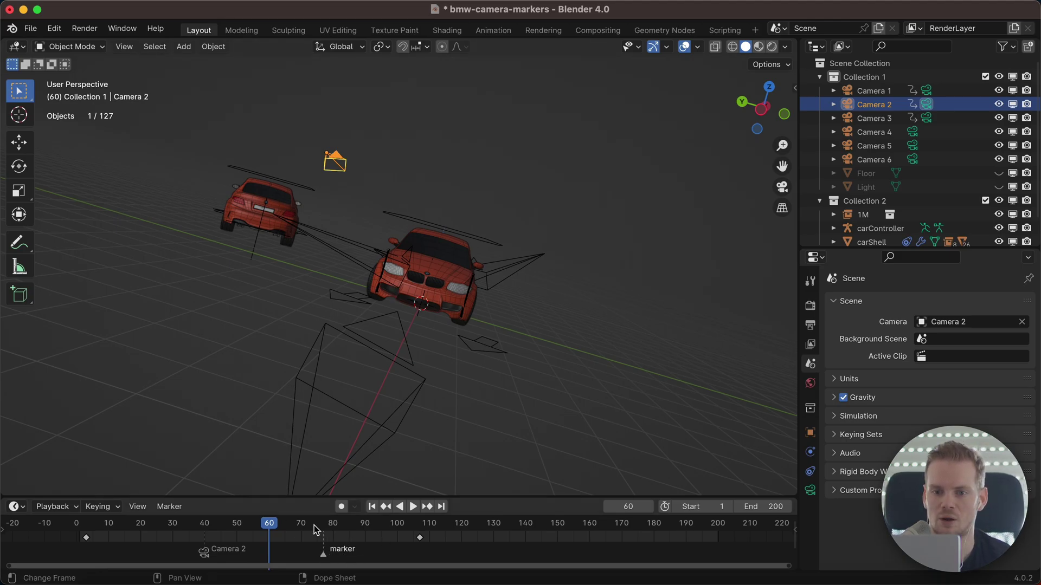
pyautogui.moveTo(336, 525); pyautogui.dragTo(323, 524)
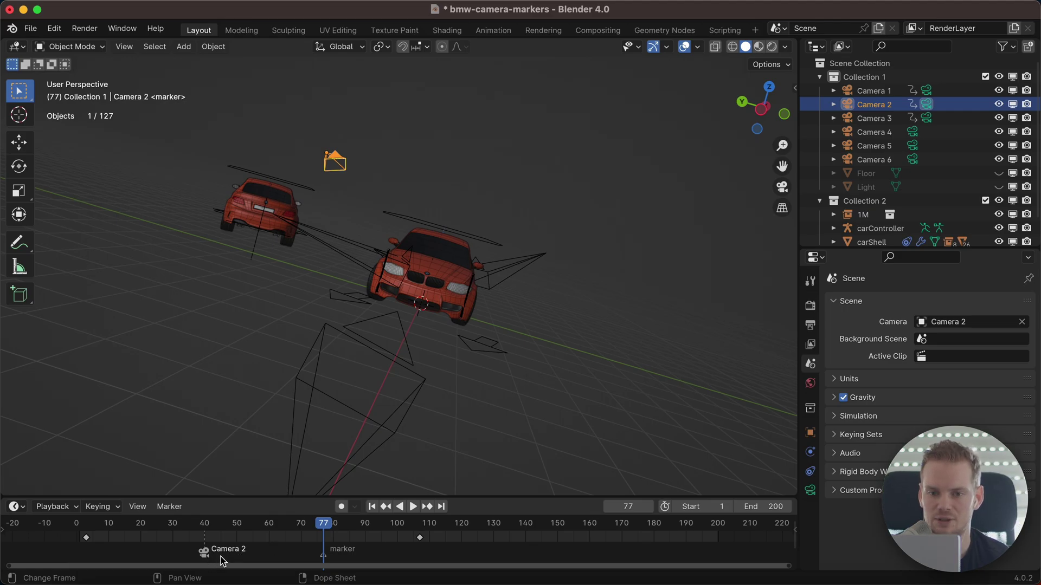
pyautogui.click(332, 552)
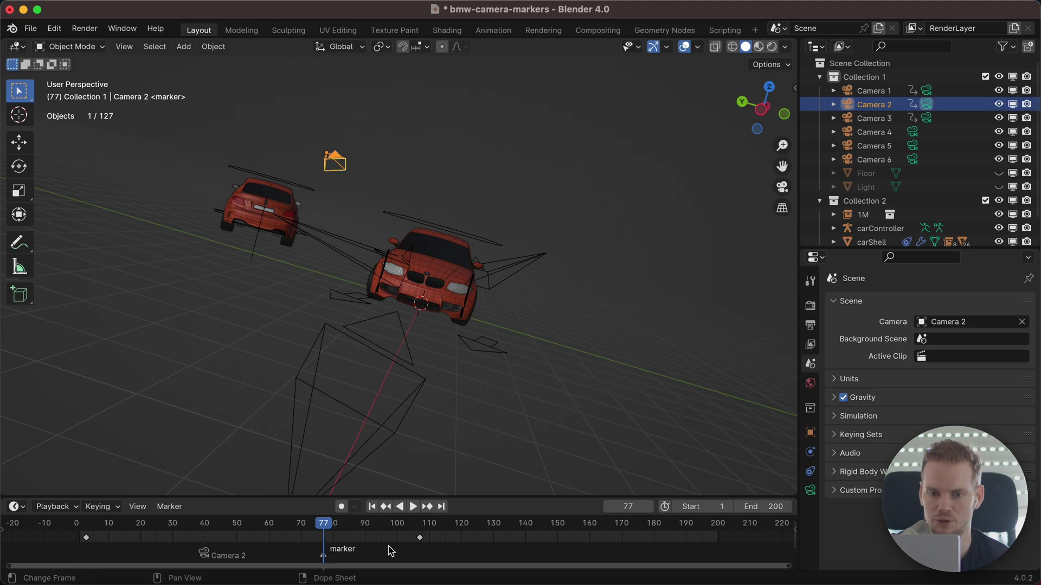
pyautogui.press('x')
pyautogui.click(342, 553)
pyautogui.moveTo(204, 543); pyautogui.dragTo(266, 528)
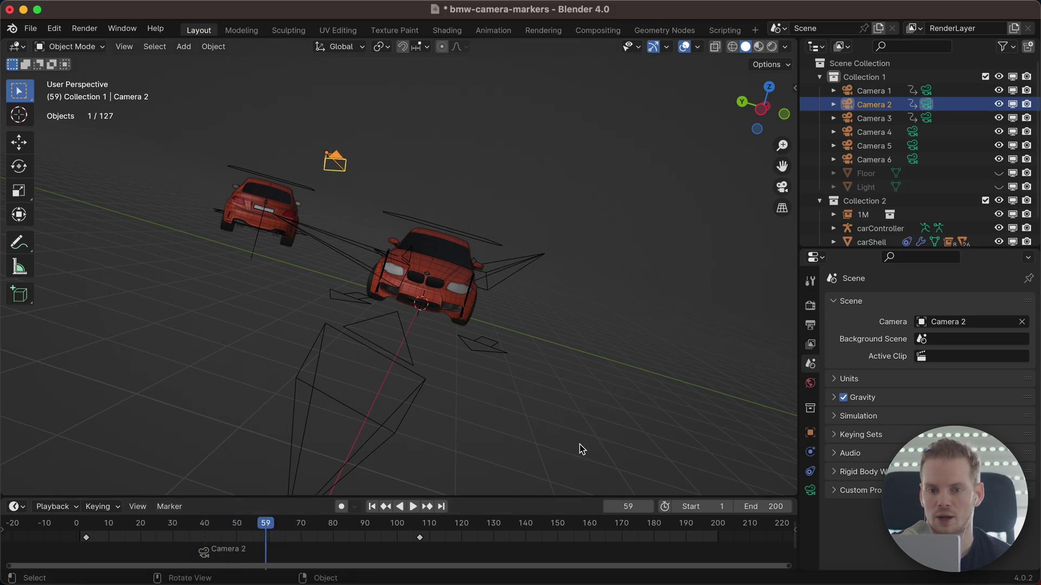
# Select Camera 1, jump to frame 1, and bind it to a marker there
pyautogui.moveTo(79, 537); pyautogui.dragTo(110, 542)
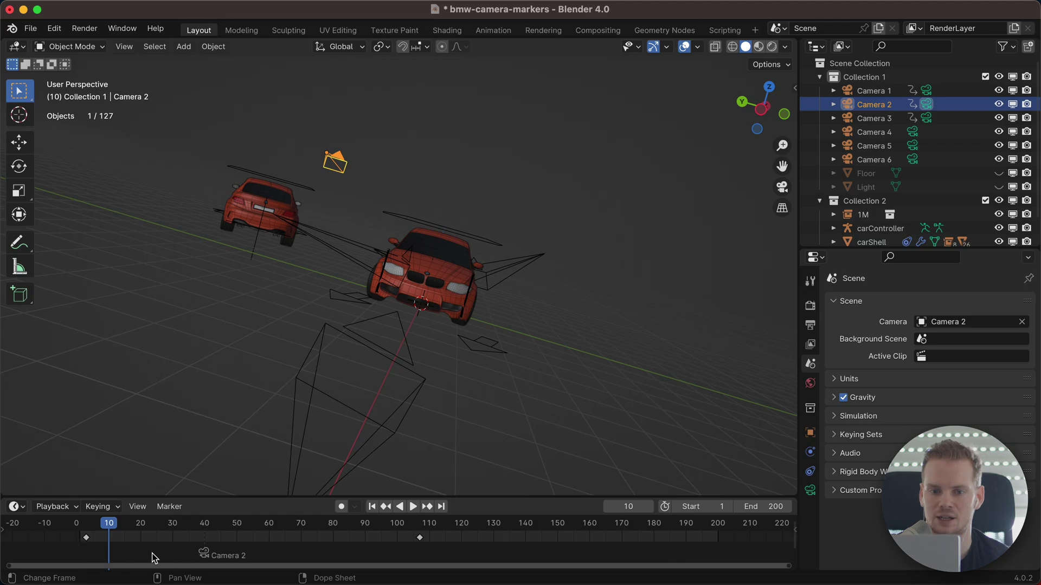
pyautogui.click(553, 381)
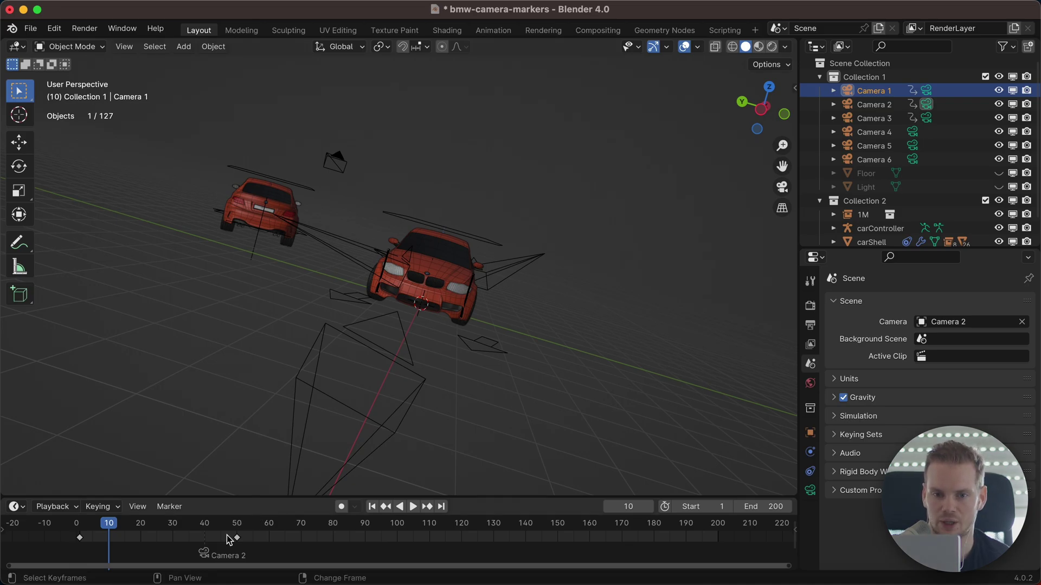
pyautogui.hotkey('shift', 'Left')
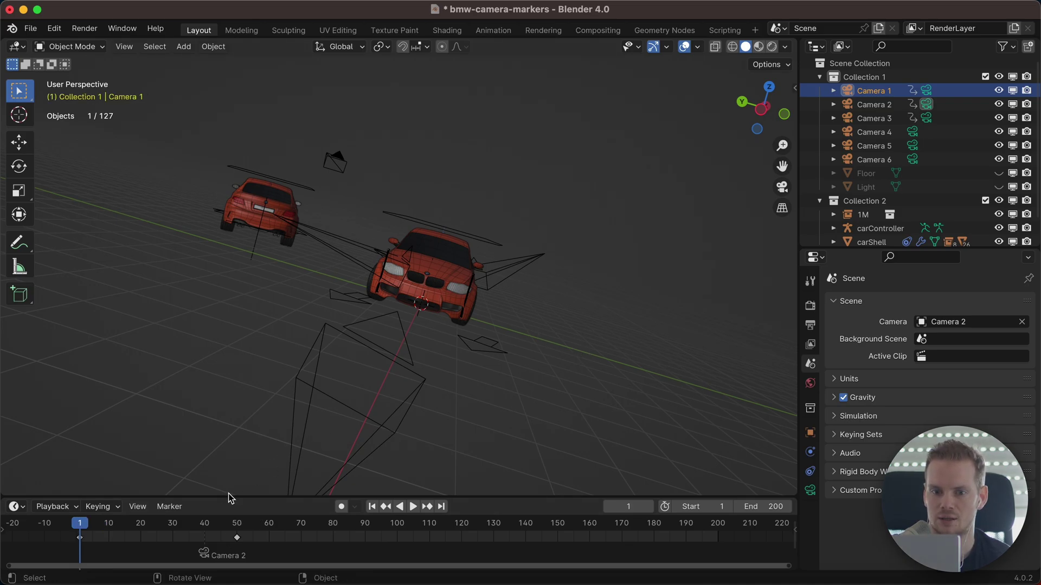
pyautogui.click(169, 506)
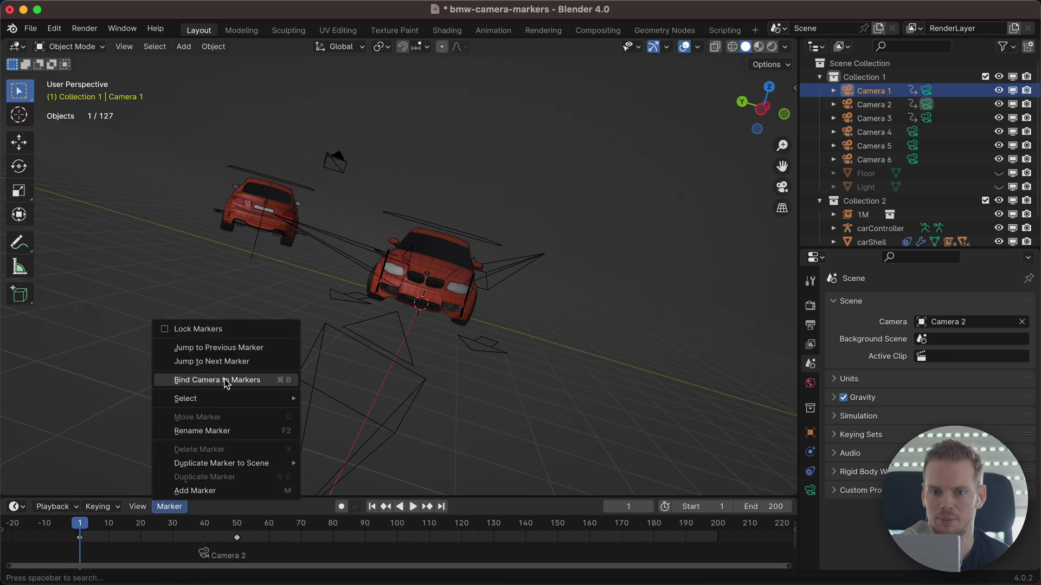
pyautogui.click(226, 381)
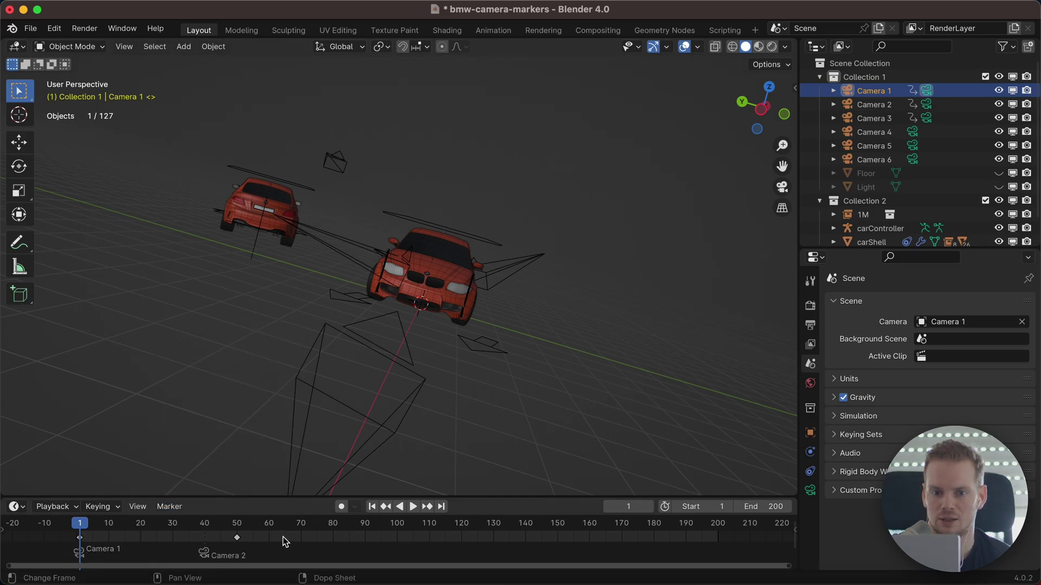
pyautogui.moveTo(81, 525); pyautogui.dragTo(118, 525)
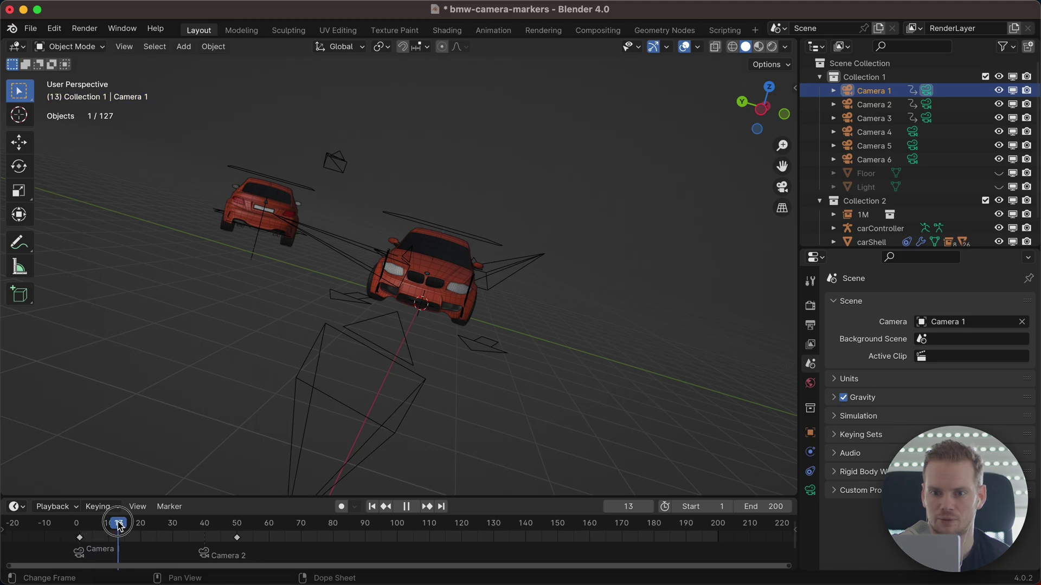
# Look through the scene camera and play the animation to preview the Camera 1 to Camera 2 cut
pyautogui.click(781, 187)
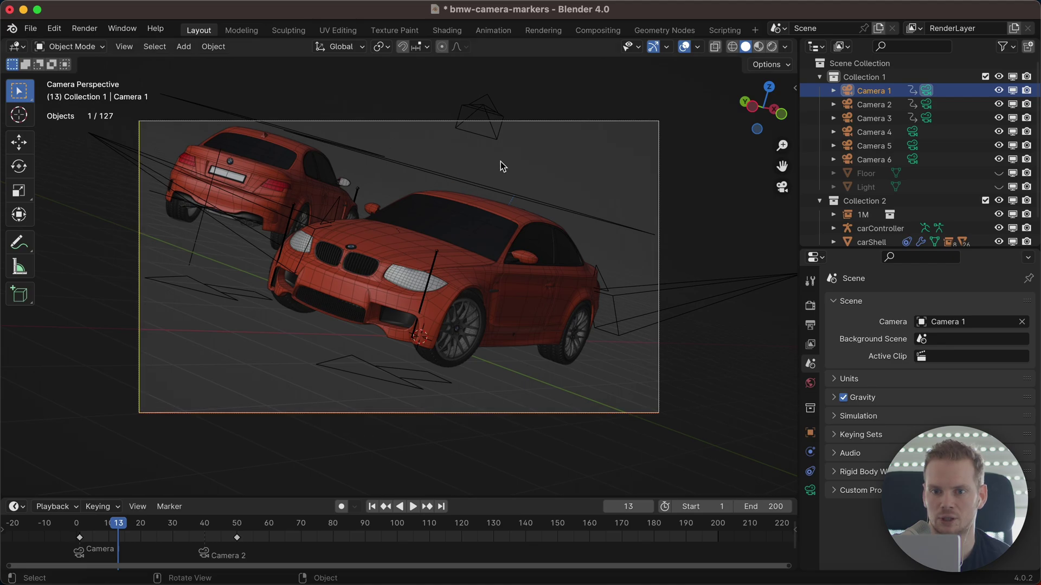
pyautogui.press('space')
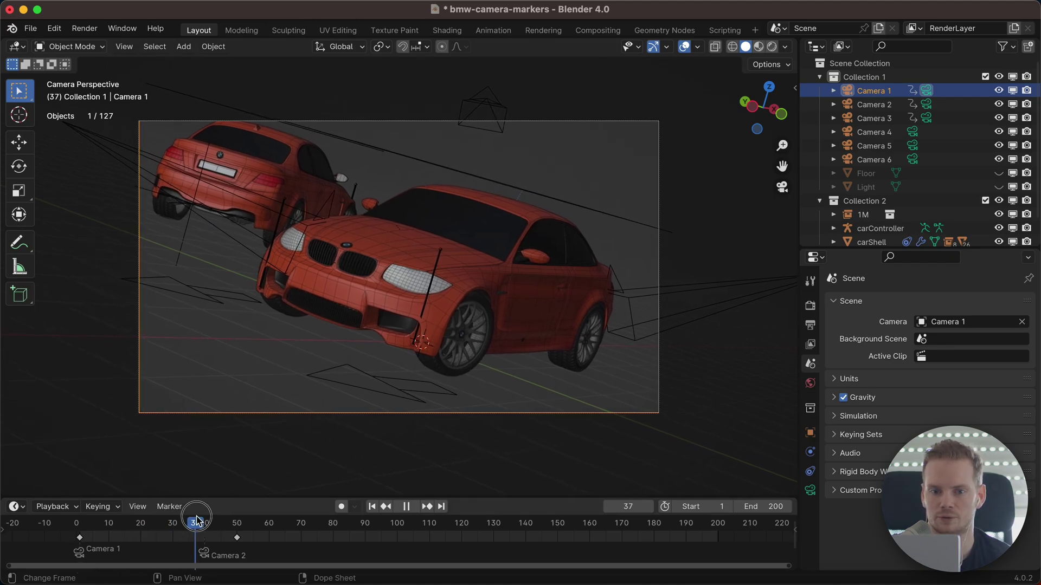
pyautogui.moveTo(197, 520); pyautogui.dragTo(206, 519)
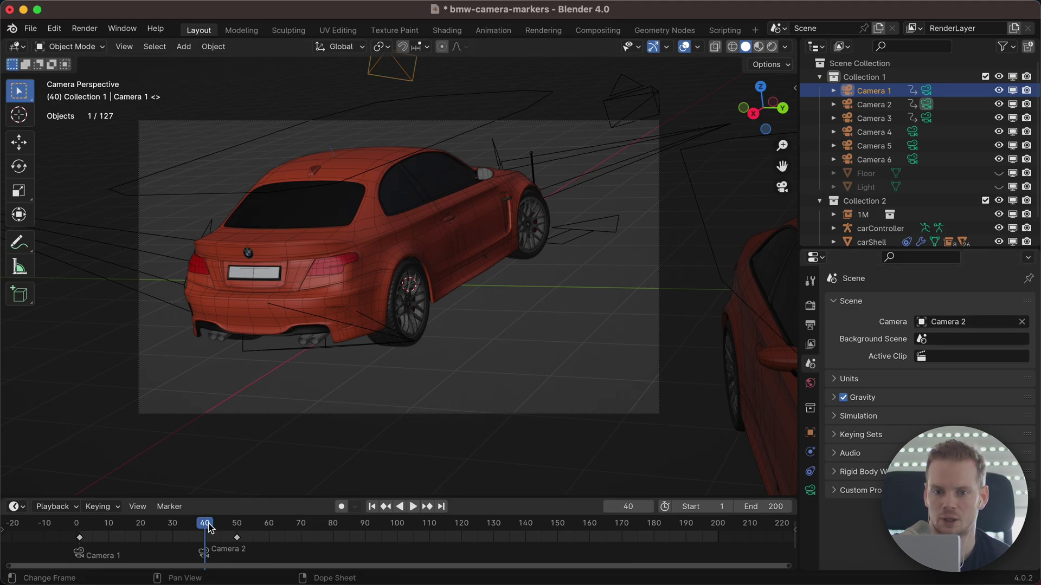
pyautogui.press('space')
pyautogui.press('space')
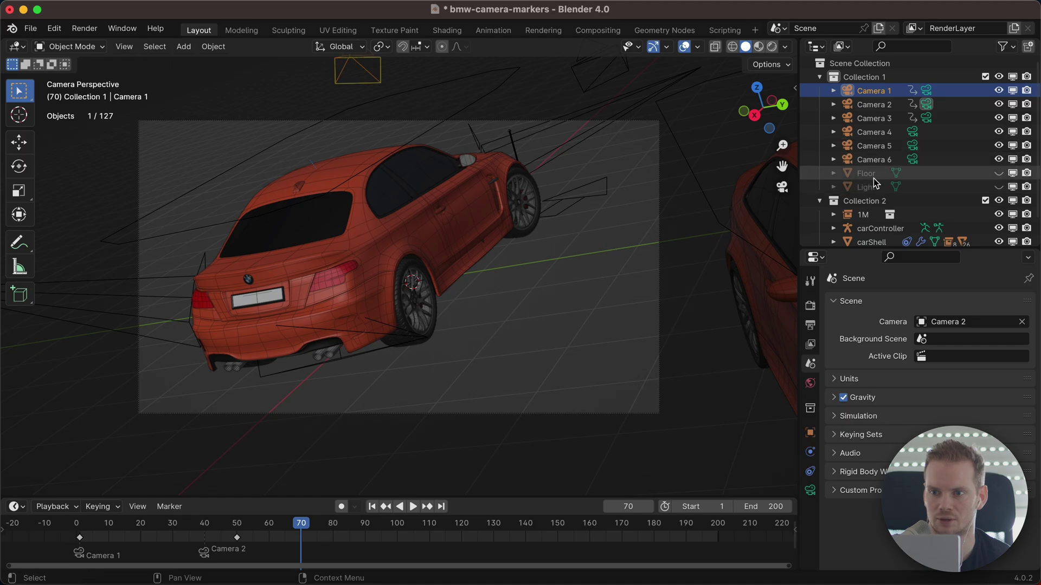
# Select Camera 6 and bind it to a marker at frame 70 with Ctrl+B
pyautogui.click(894, 160)
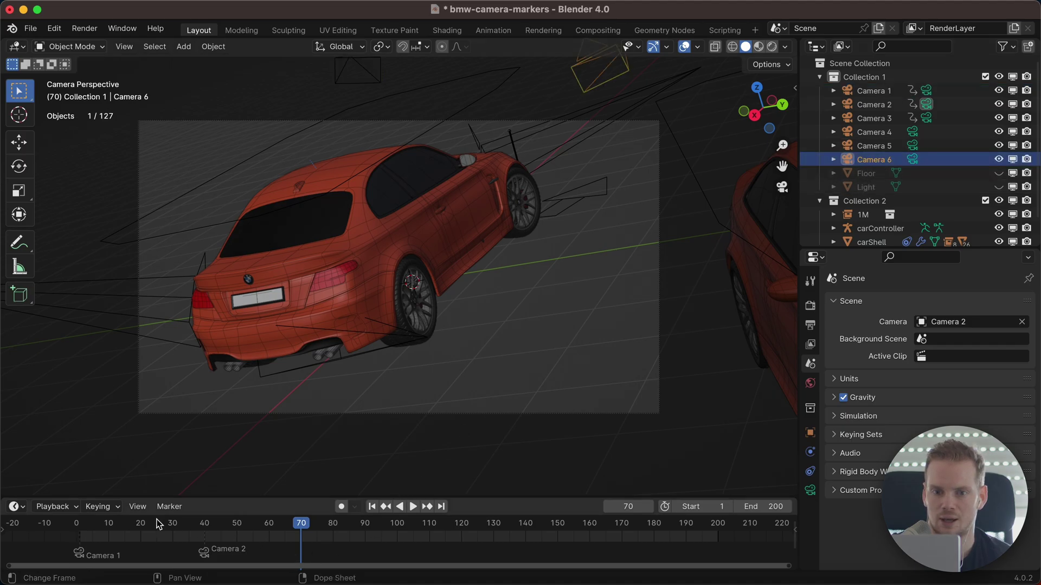
pyautogui.click(168, 507)
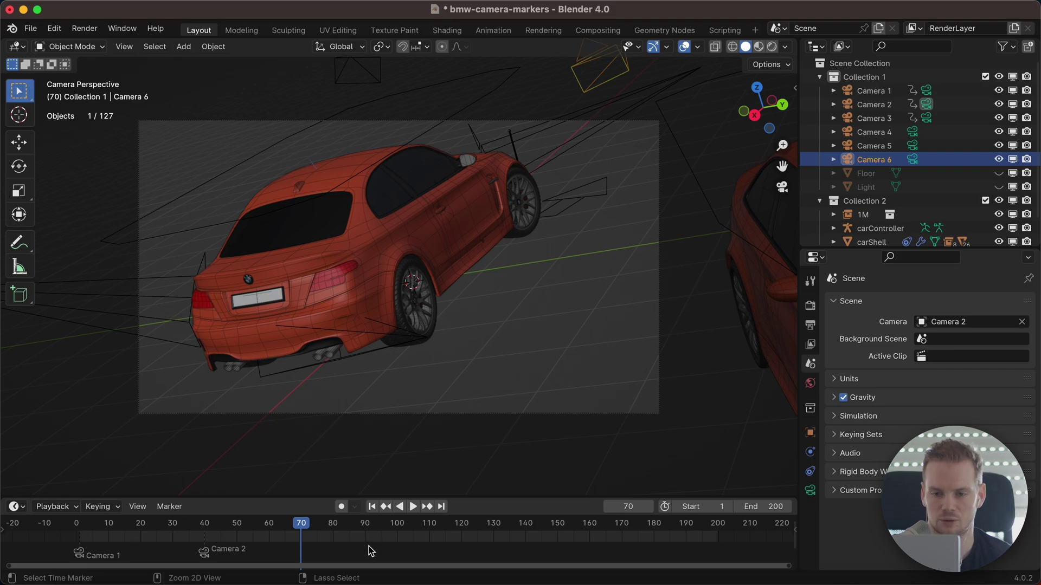
pyautogui.hotkey('ctrl', 'b')
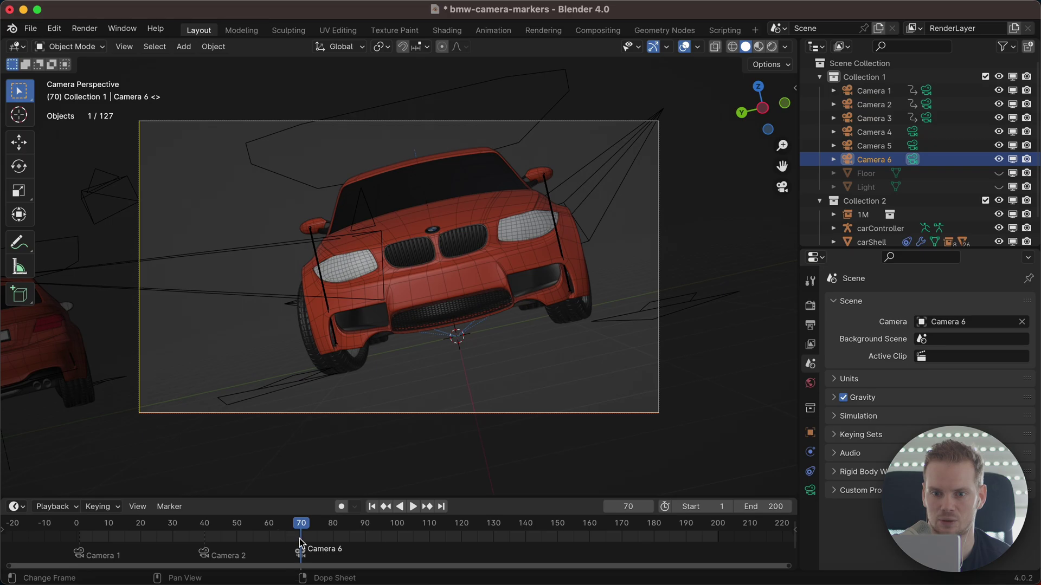
pyautogui.moveTo(302, 531); pyautogui.dragTo(343, 531)
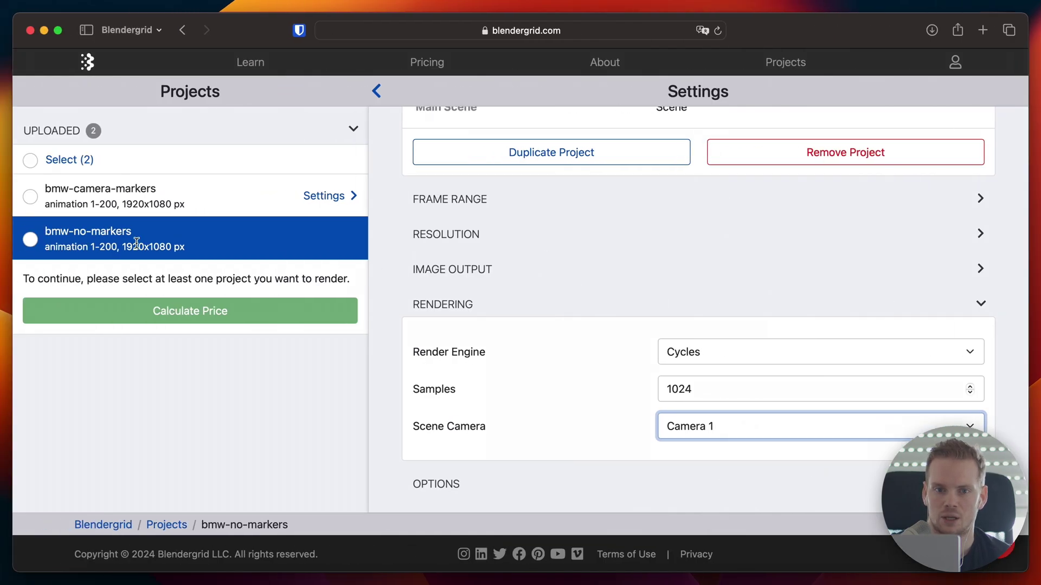
# Open the bmw-camera-markers project in the Blendergrid Projects list
pyautogui.click(219, 202)
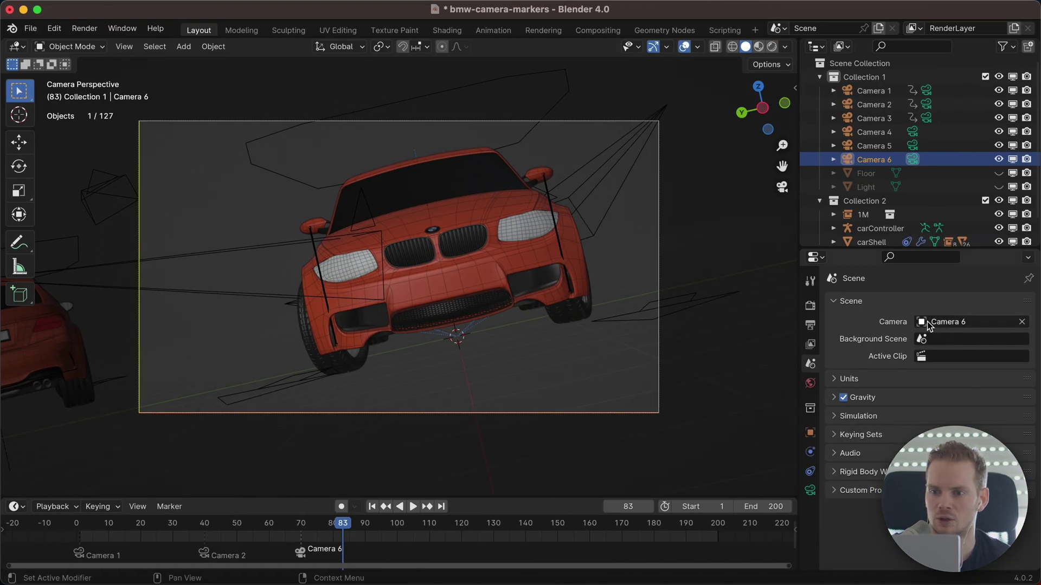
pyautogui.click(928, 323)
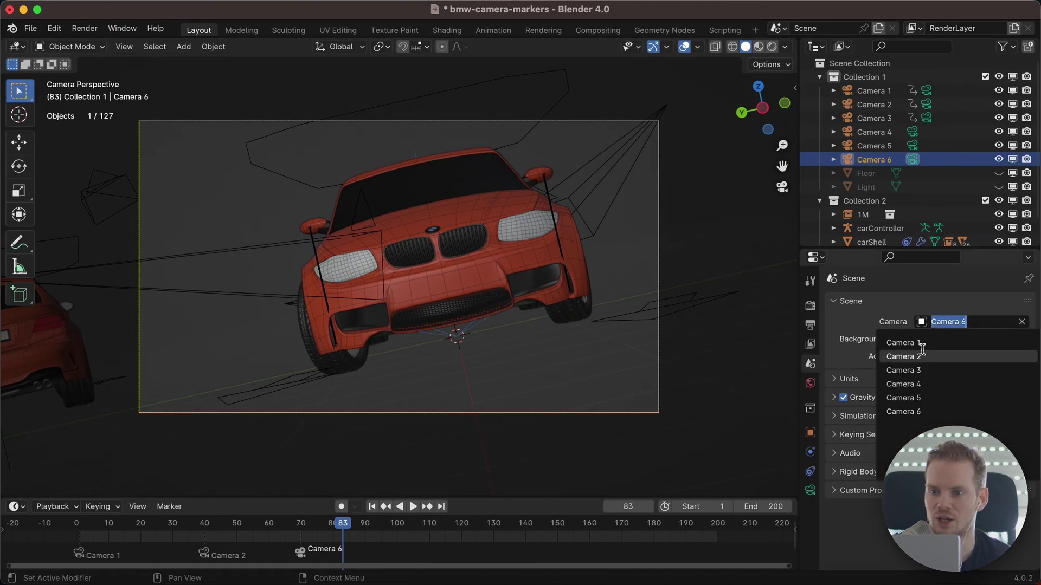
pyautogui.click(931, 340)
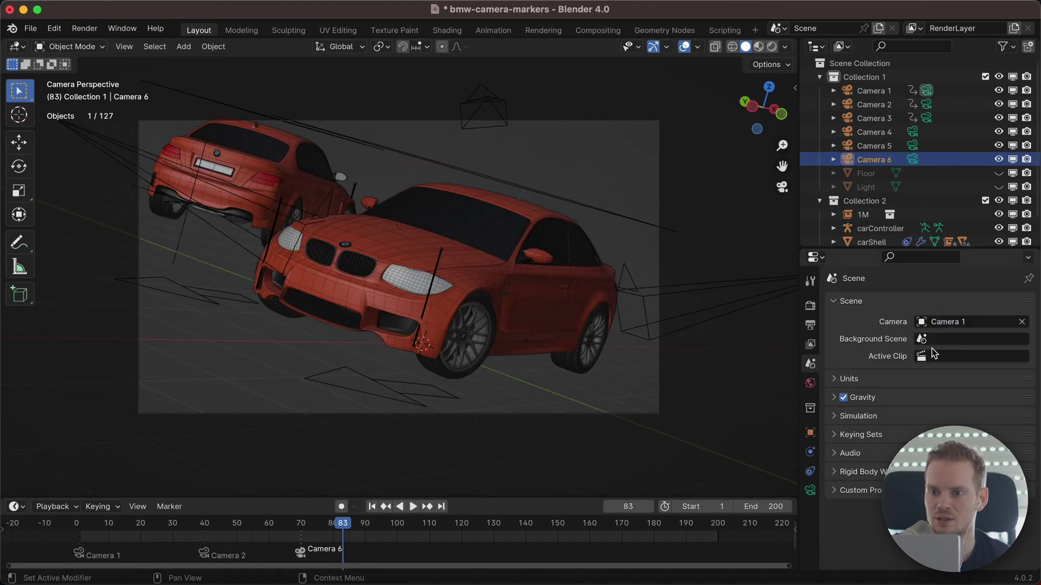
pyautogui.click(345, 532)
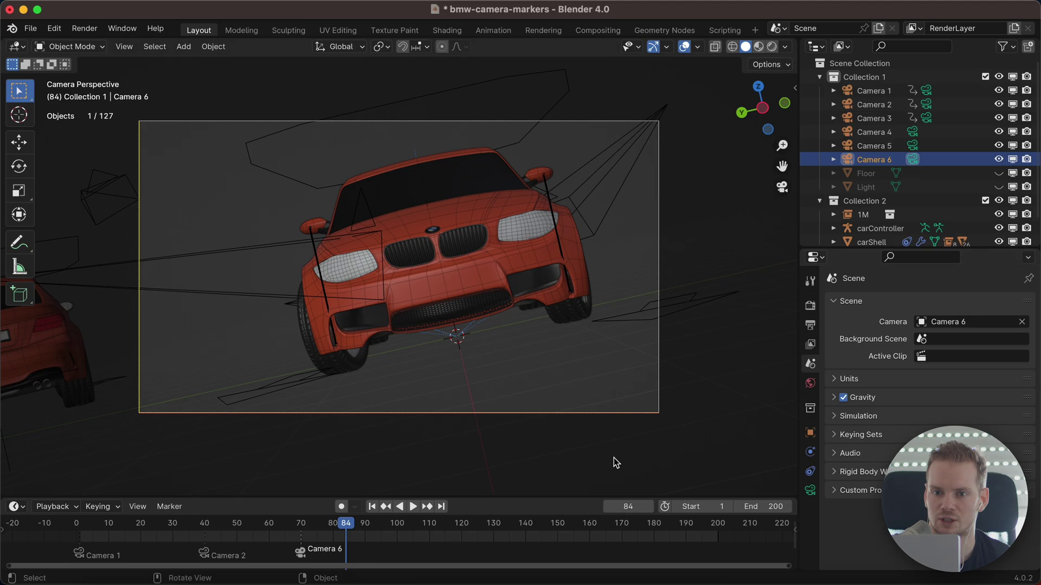
pyautogui.hotkey('ctrl', 'Left')
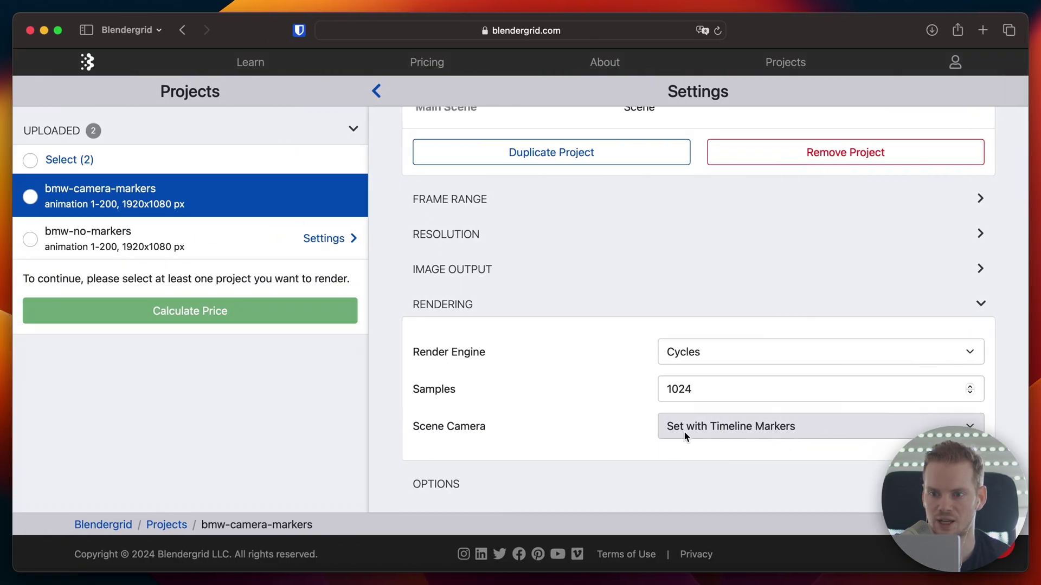
# Return to Blender, orbit out of the Camera 6 view, and deselect Camera 6
pyautogui.hotkey('ctrl', 'Right')
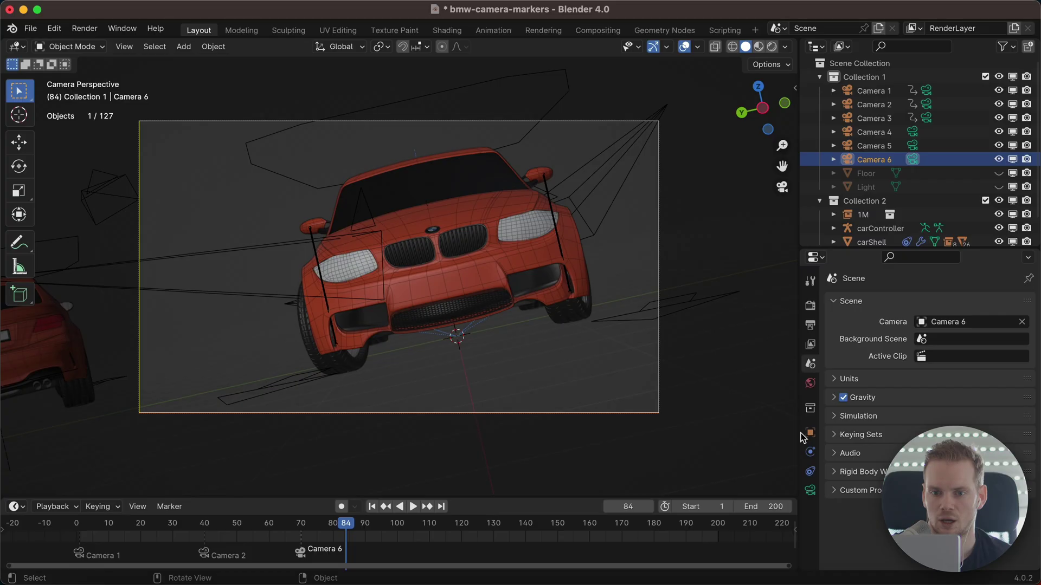
pyautogui.moveTo(345, 531); pyautogui.dragTo(384, 529)
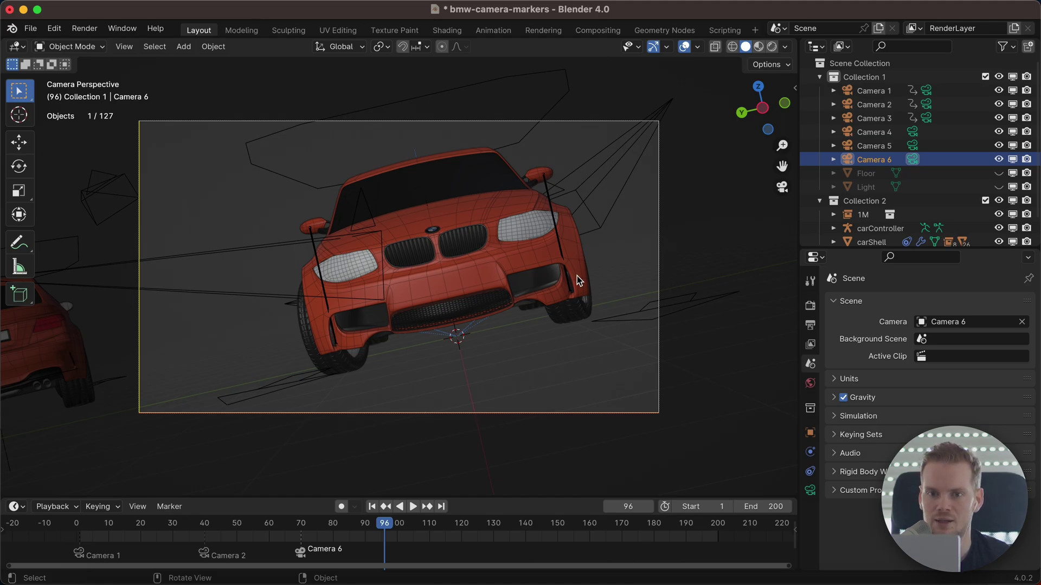
pyautogui.moveTo(577, 281); pyautogui.dragTo(530, 345, button='middle')
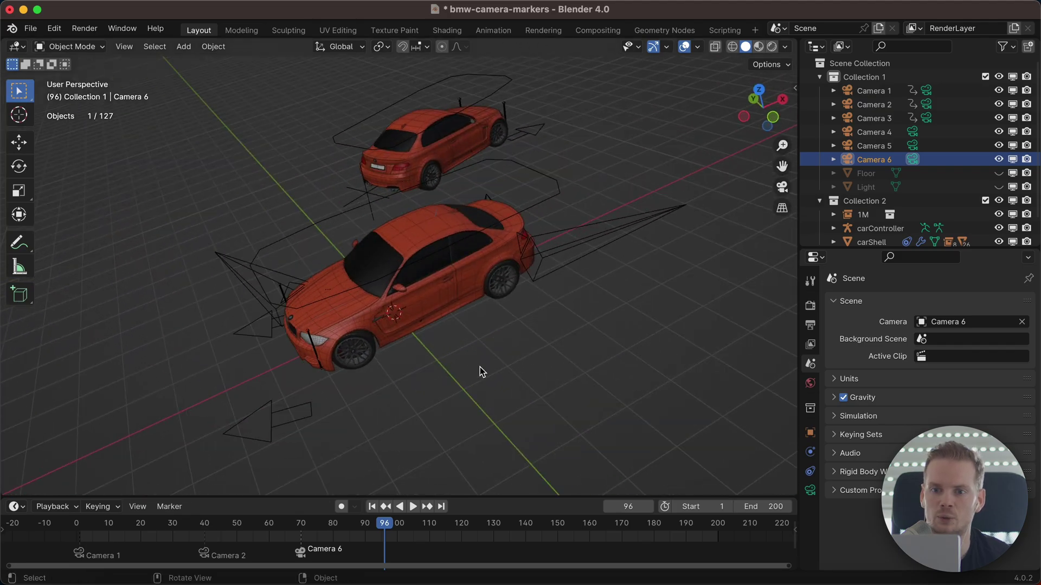
pyautogui.click(470, 382)
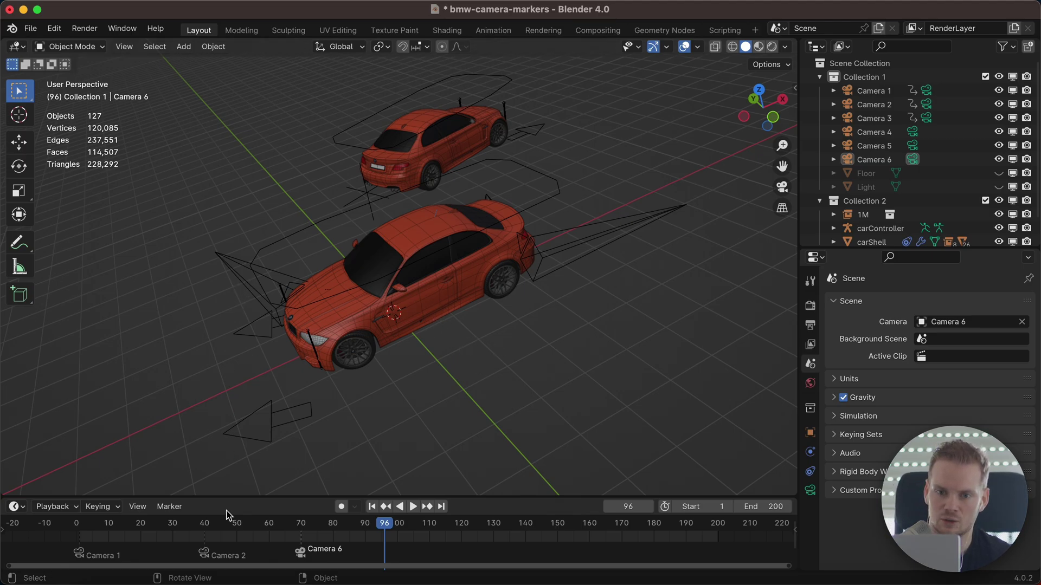
pyautogui.moveTo(471, 382); pyautogui.dragTo(450, 399, button='middle')
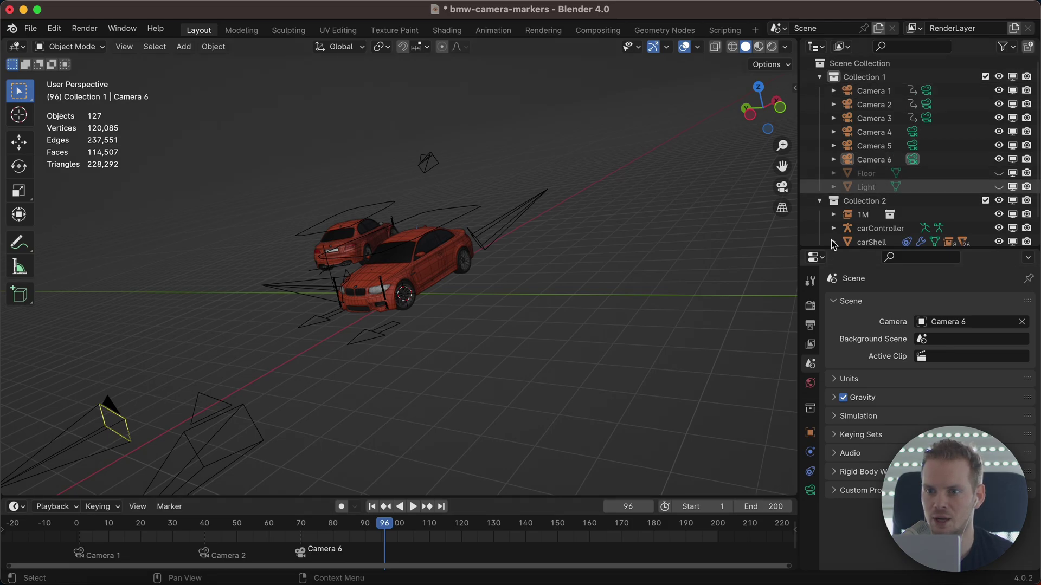
# Set the scene end frame to 6, fit the timeline to frames 1–6, and play
pyautogui.click(760, 504)
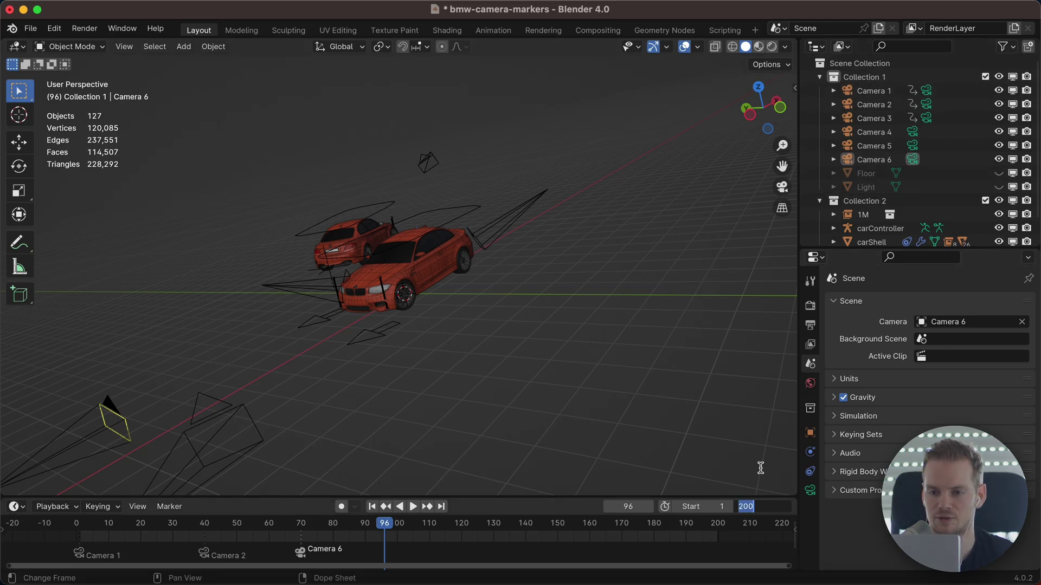
pyautogui.write('6')
pyautogui.press('Return')
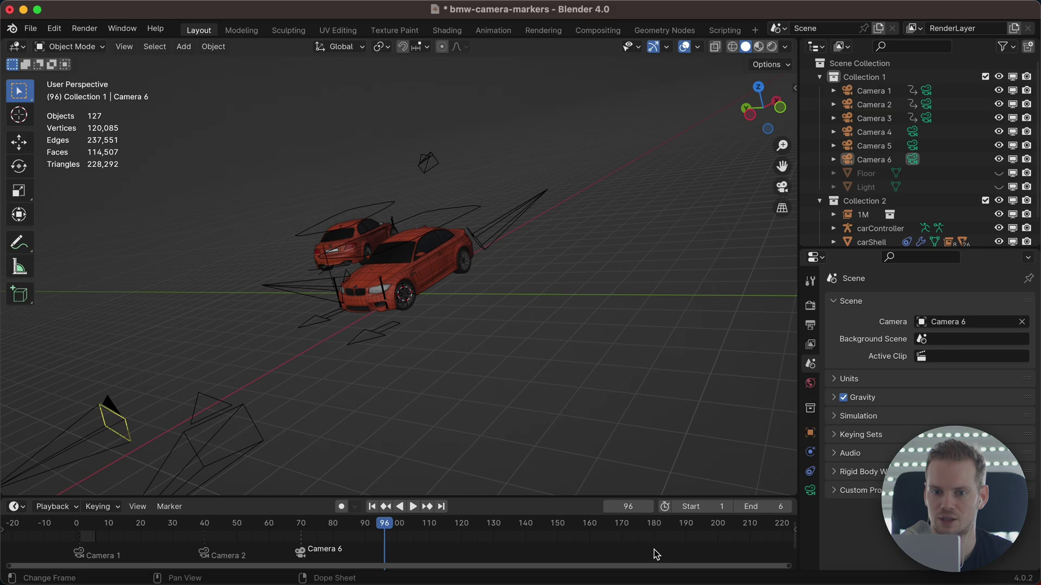
pyautogui.press('Home')
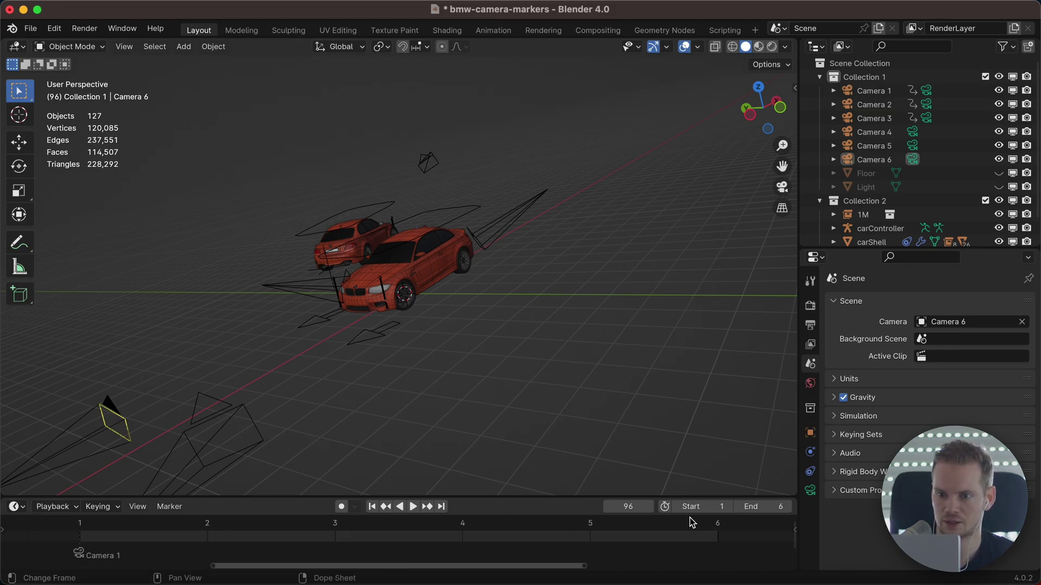
pyautogui.press('space')
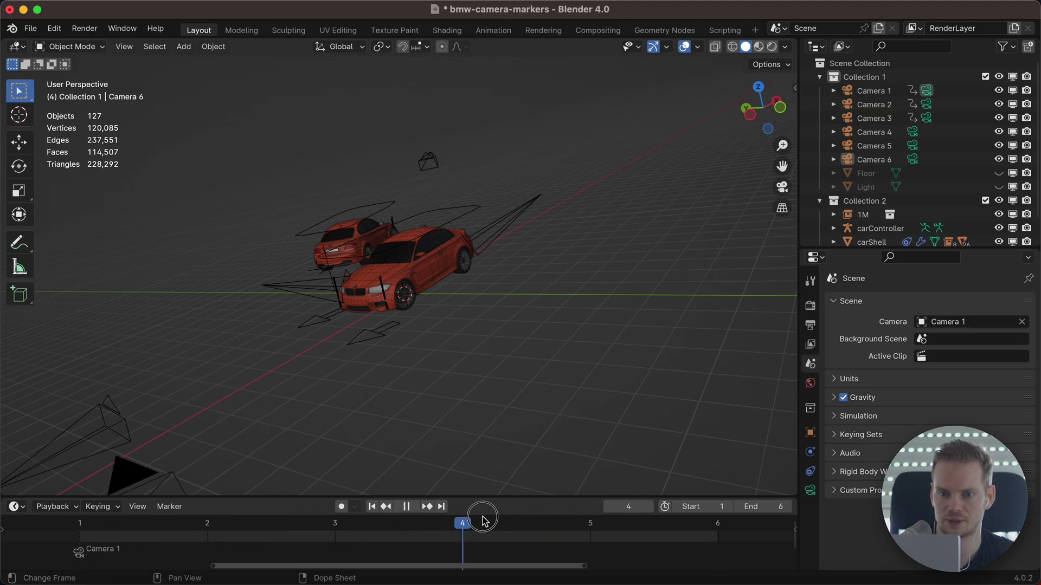
# Delete the old Camera 1 marker at frame 1 and scrub through frames 1–6
pyautogui.click(130, 539)
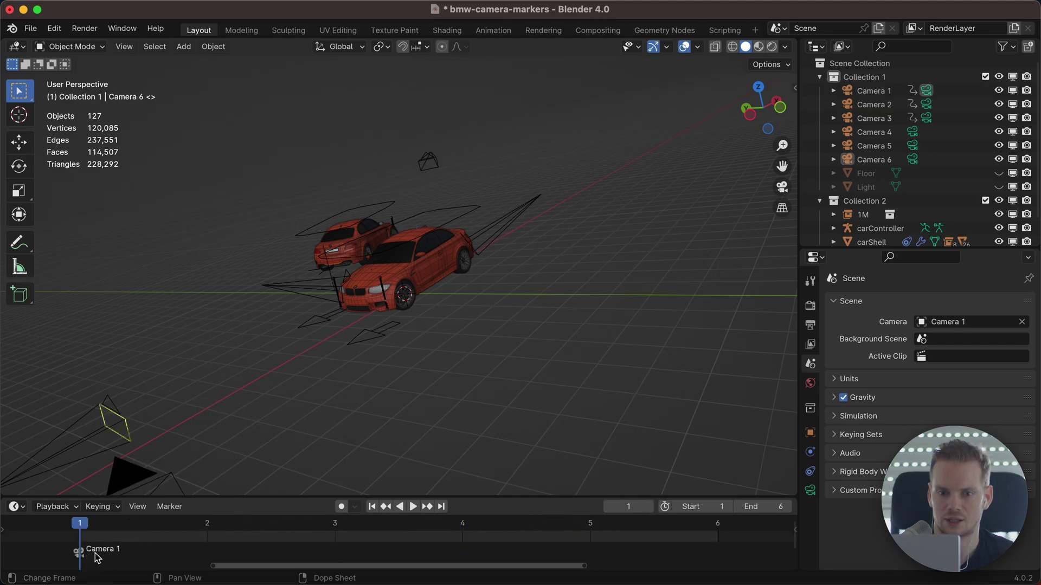
pyautogui.press('x')
pyautogui.click(111, 572)
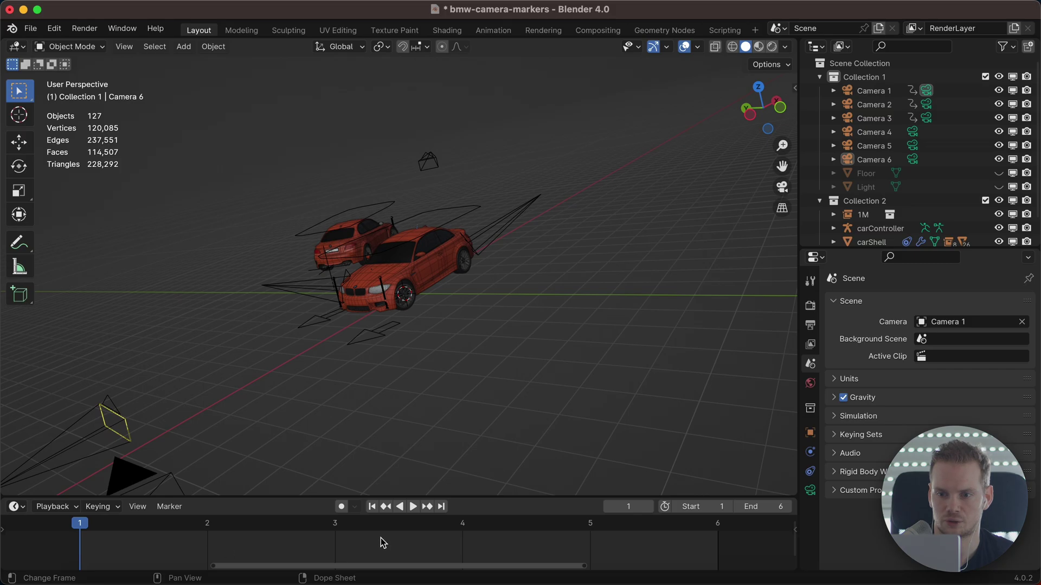
pyautogui.moveTo(126, 525); pyautogui.dragTo(82, 524)
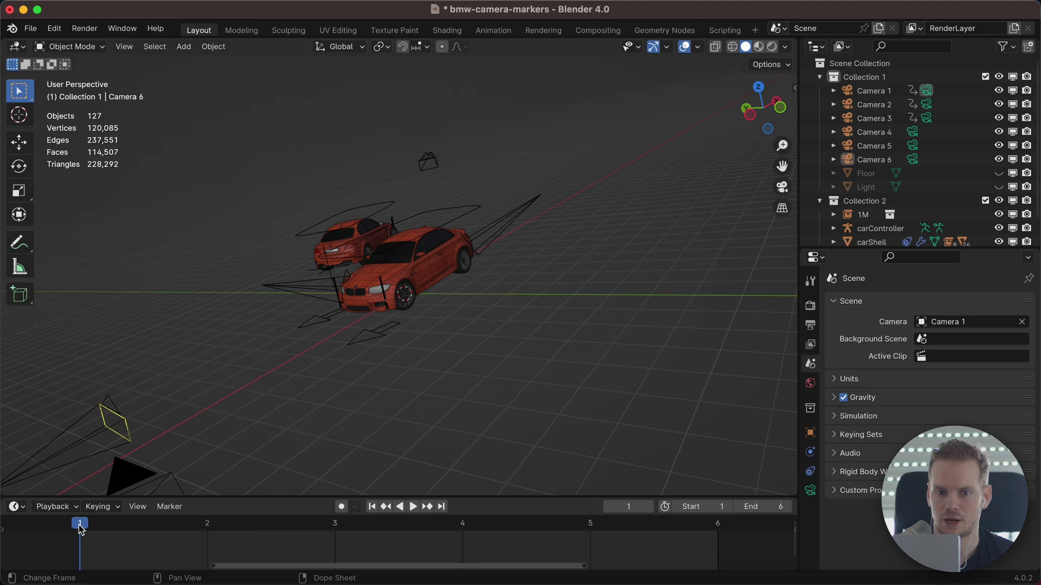
# Bind Camera 1, Camera 2 and Camera 3 to markers on frames 1, 2 and 3
pyautogui.click(874, 91)
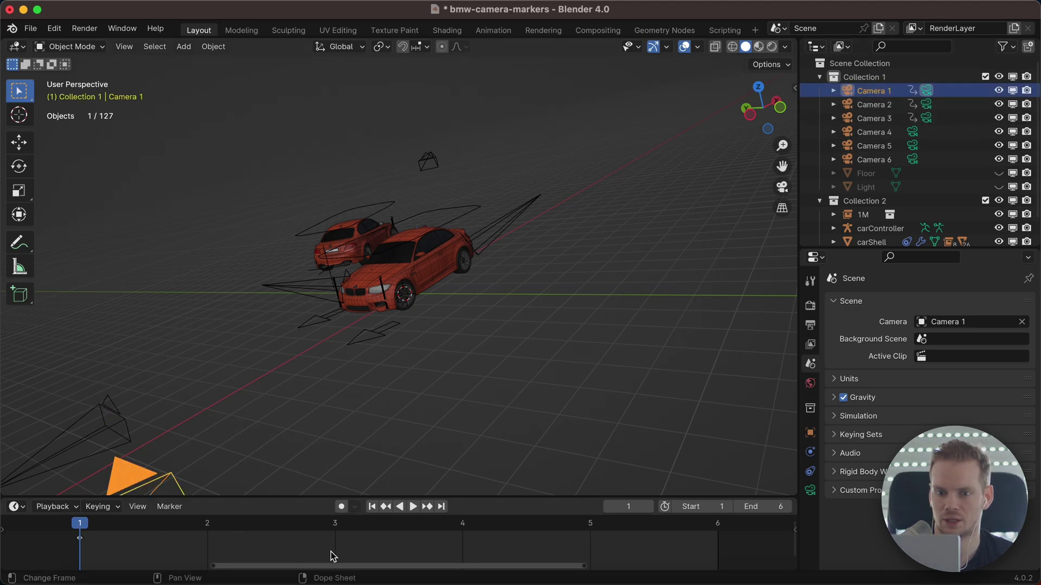
pyautogui.hotkey('ctrl', 'b')
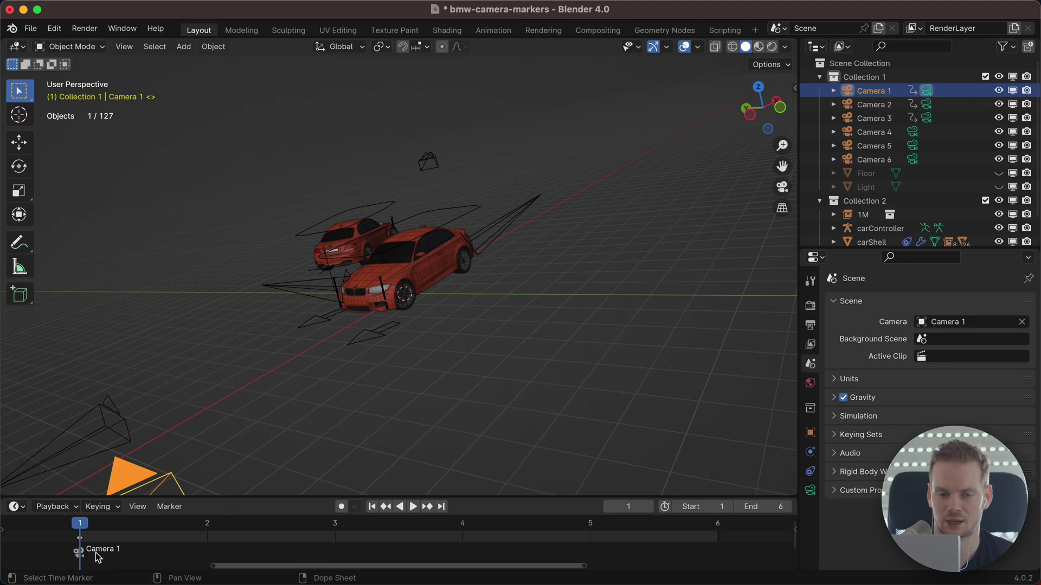
pyautogui.click(207, 525)
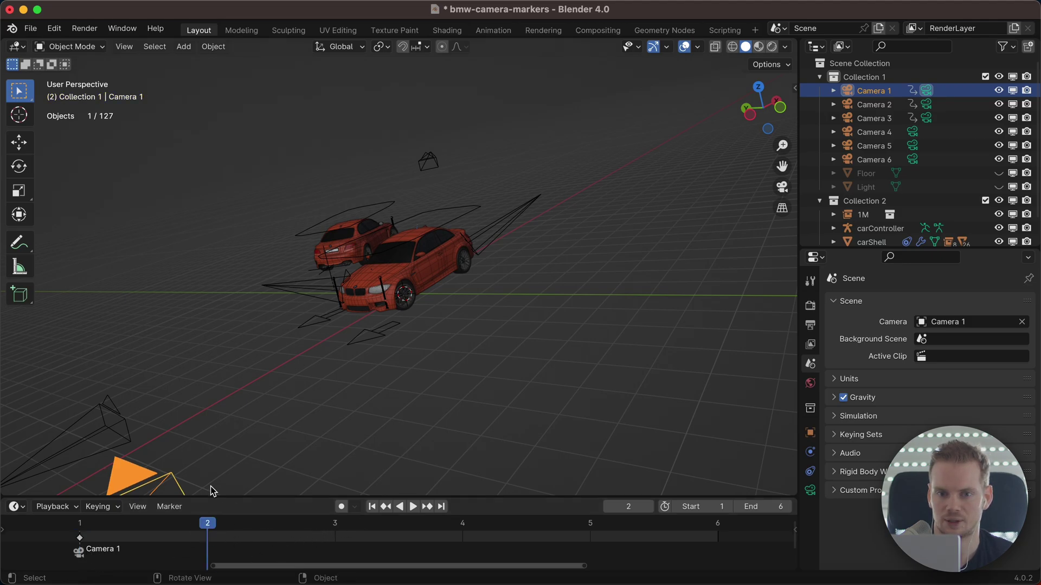
pyautogui.click(874, 104)
pyautogui.hotkey('ctrl', 'b')
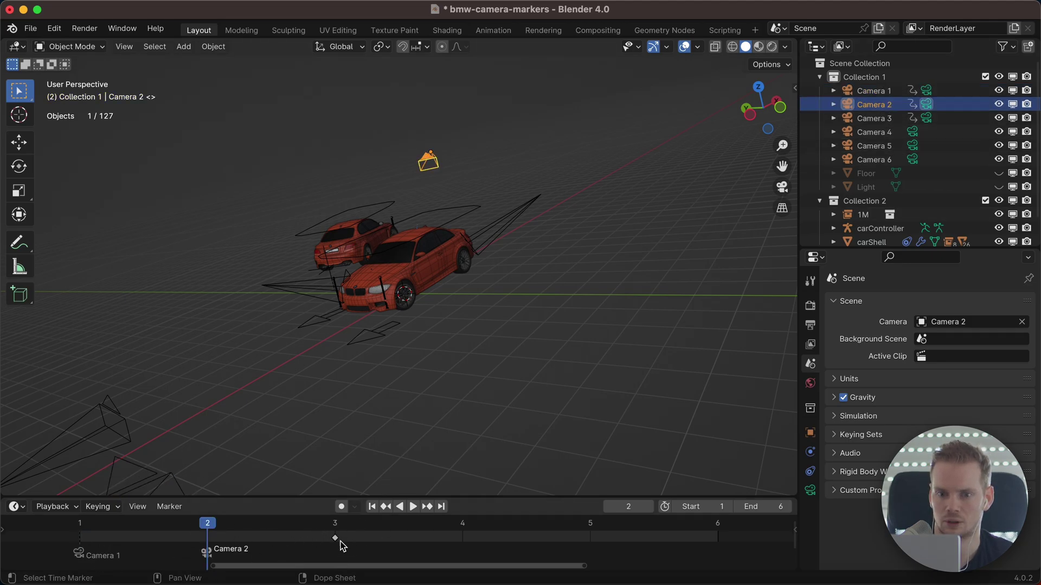
pyautogui.click(342, 542)
pyautogui.click(879, 120)
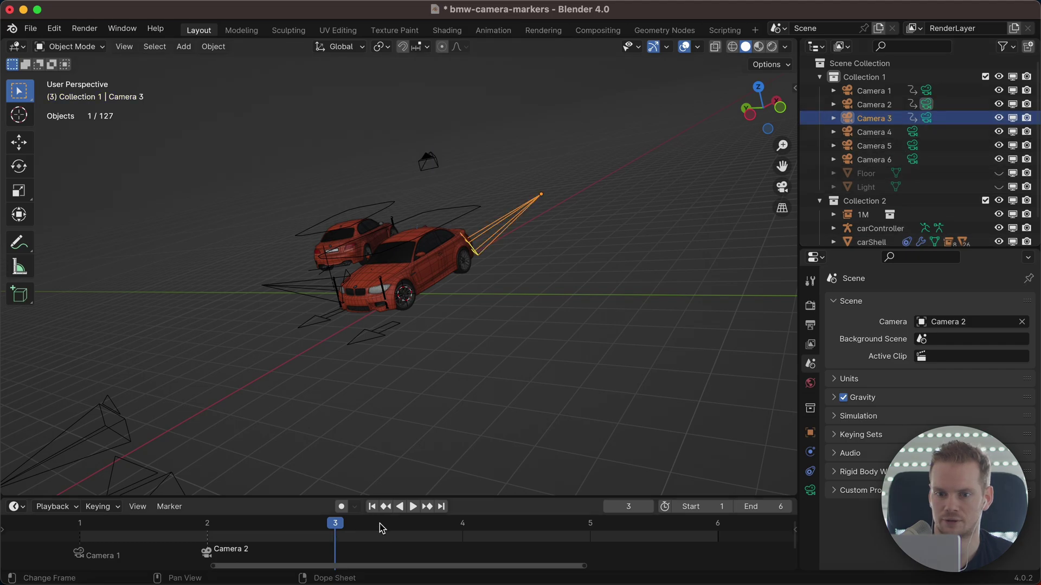
pyautogui.hotkey('ctrl', 'b')
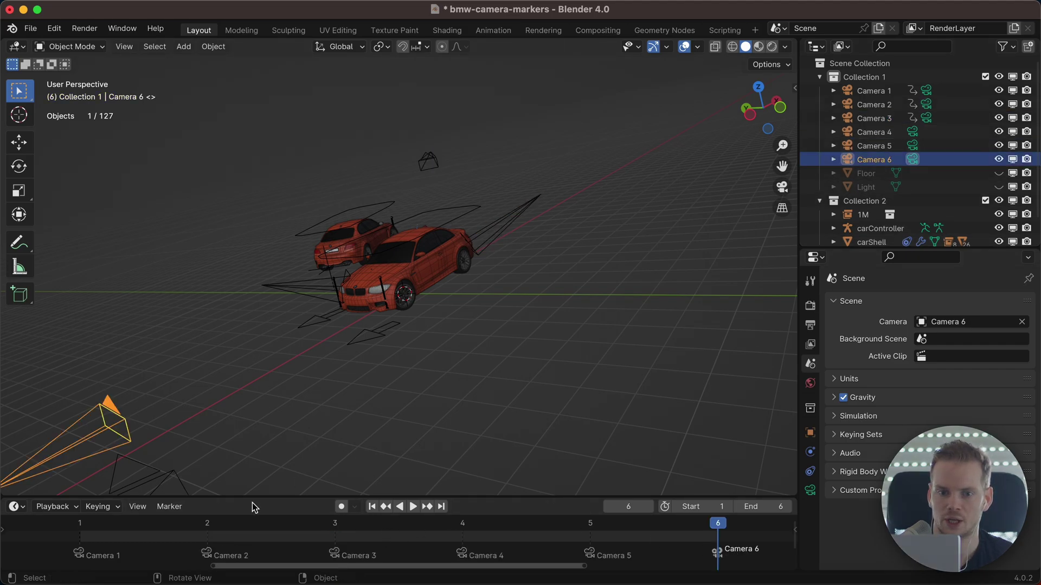
# Enlarge the timeline, scrub the first frames, and move to frame 6 to check Camera 6
pyautogui.moveTo(247, 498); pyautogui.dragTo(251, 482)
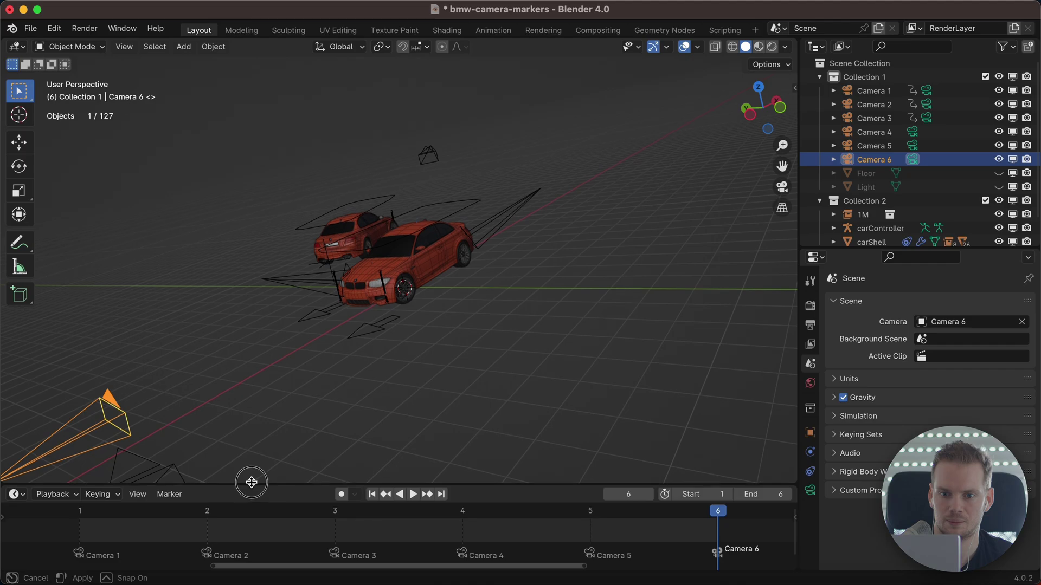
pyautogui.moveTo(105, 519); pyautogui.dragTo(335, 512)
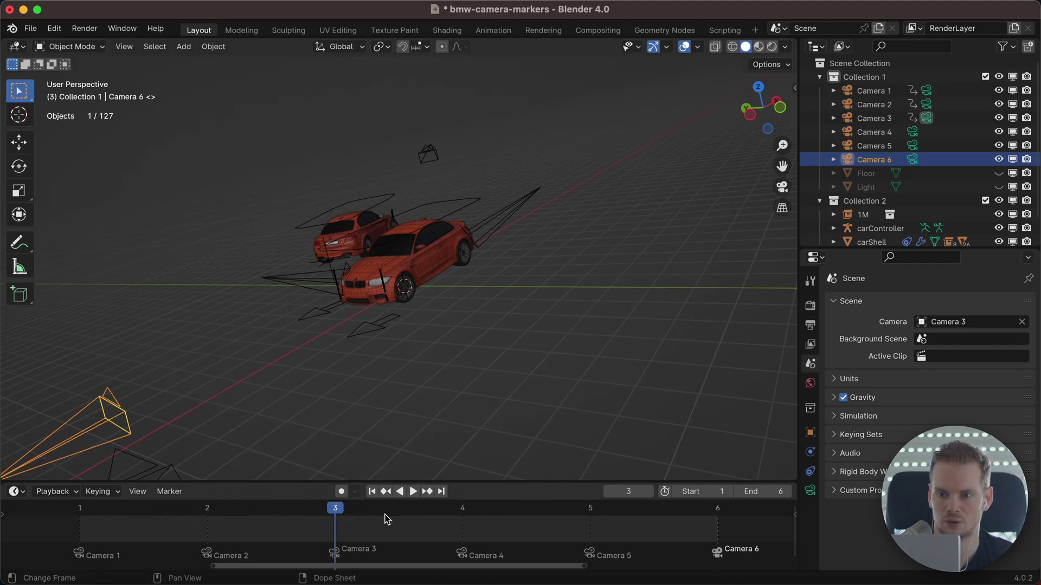
pyautogui.click(725, 507)
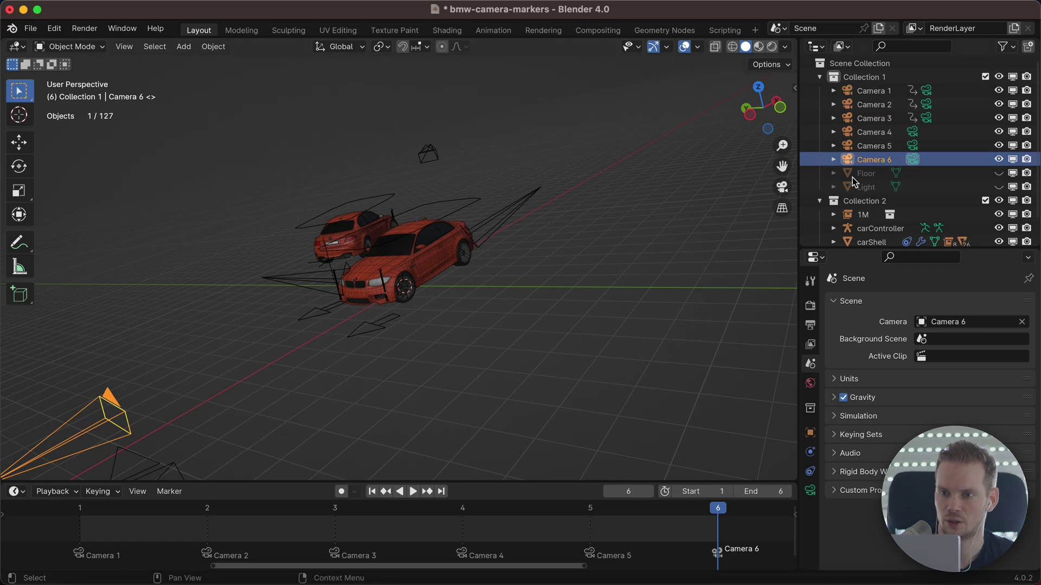
# View through the scene camera at frame 1 with the camera frame filling the viewport
pyautogui.click(781, 187)
pyautogui.hotkey('shift', 'Left')
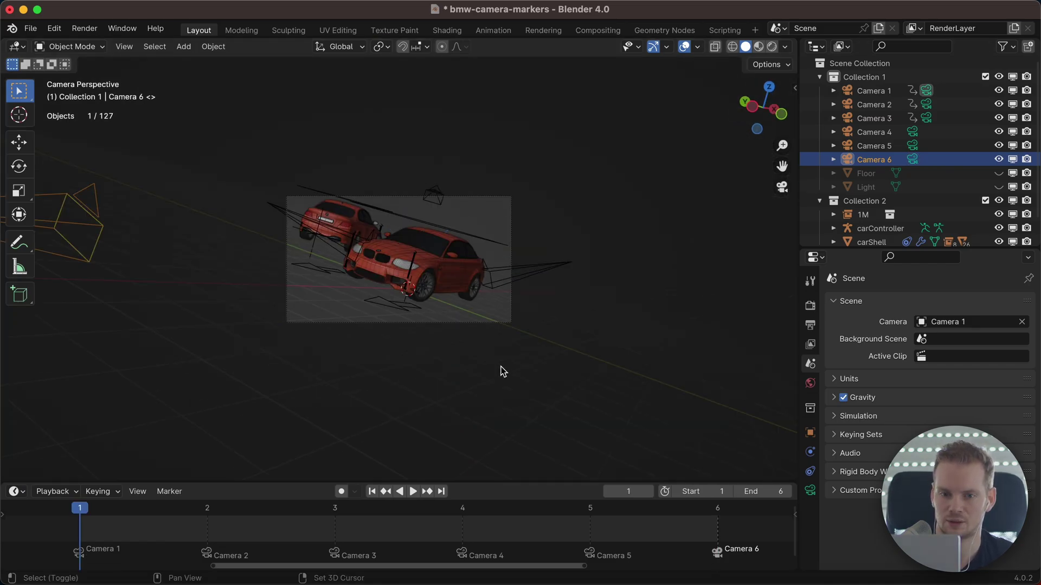
pyautogui.press('Home')
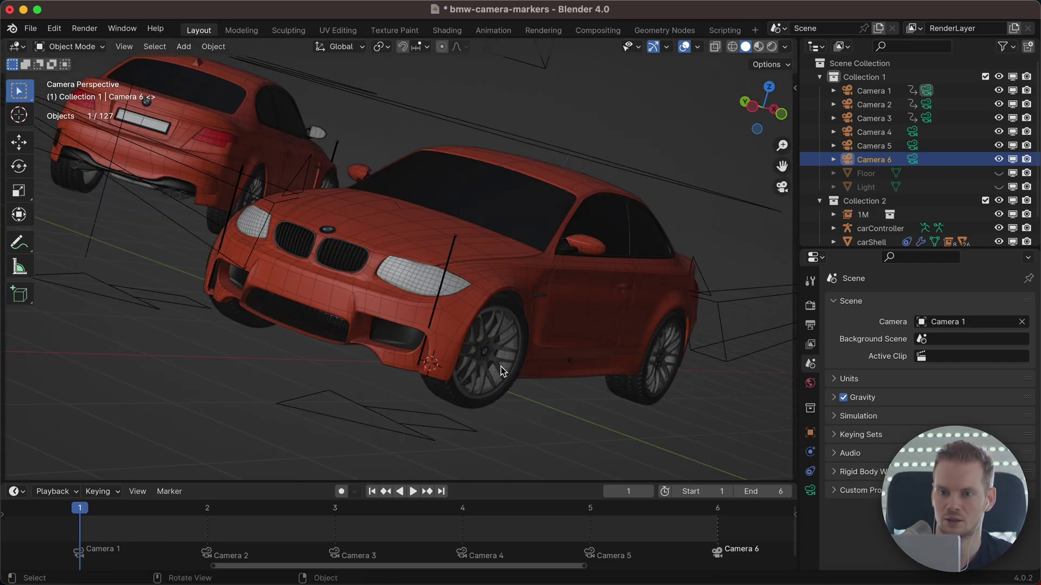
pyautogui.scroll(-3, 616, 290)
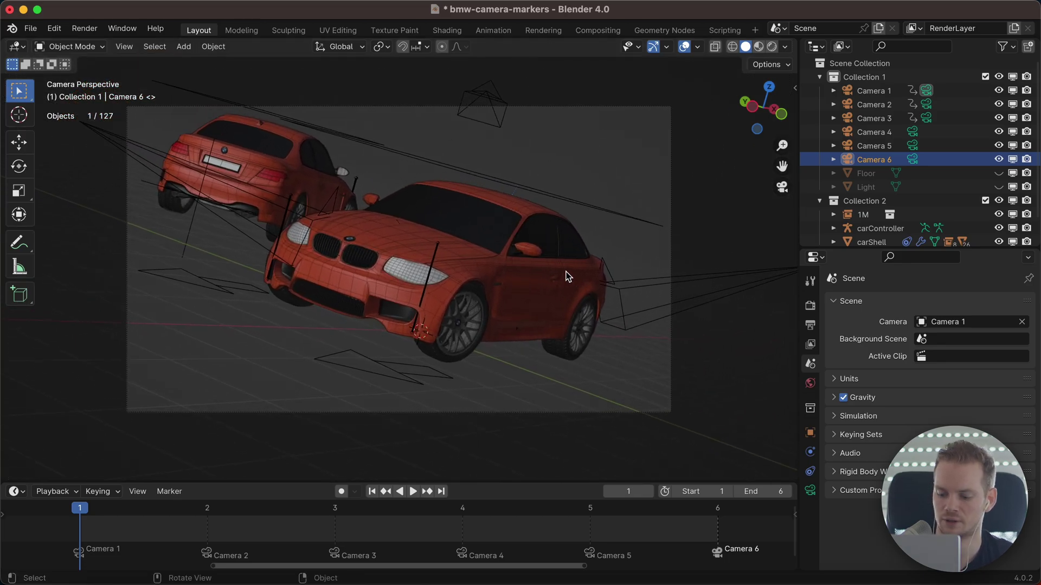
# Step between frames to compare each camera's shot, ending back on frame 1
pyautogui.press('Right')
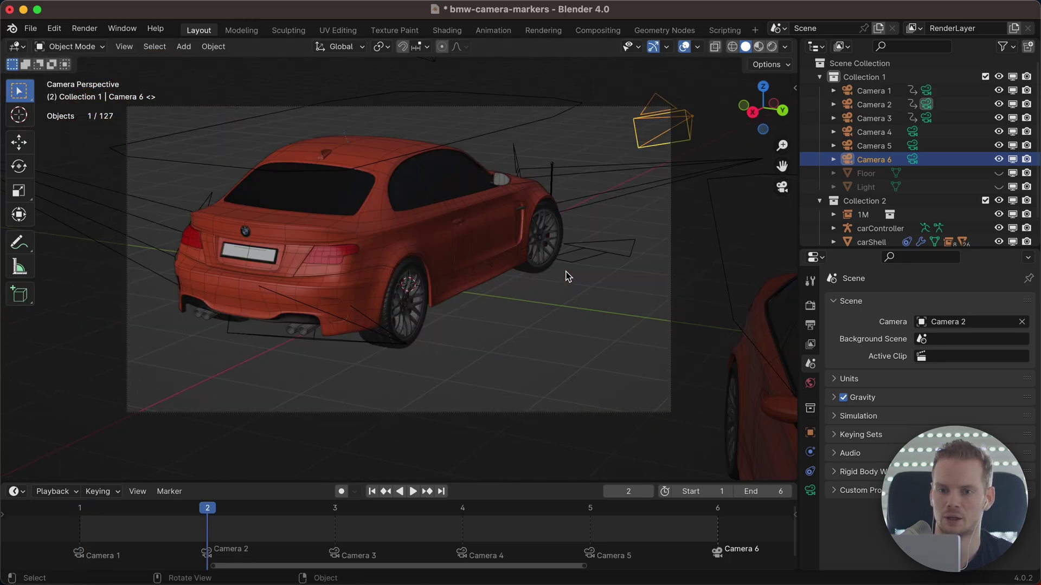
pyautogui.press('Right')
pyautogui.press('Left')
pyautogui.press('Left')
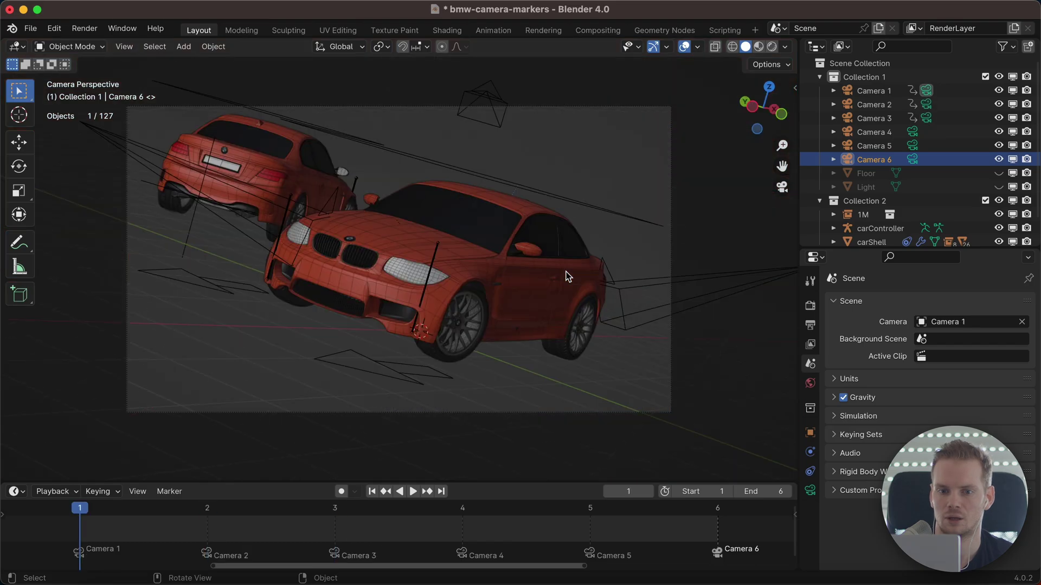
pyautogui.press('Right')
pyautogui.press('Right')
pyautogui.press('Right')
pyautogui.press('Right')
pyautogui.press('Right')
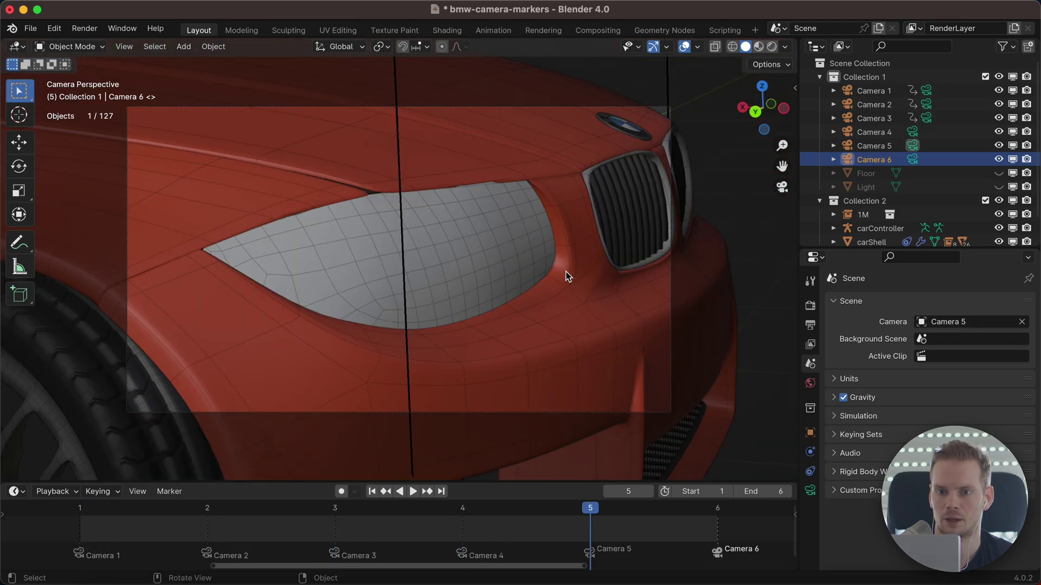
pyautogui.press('Left')
pyautogui.press('Left')
pyautogui.press('Left')
pyautogui.press('Left')
pyautogui.press('Left')
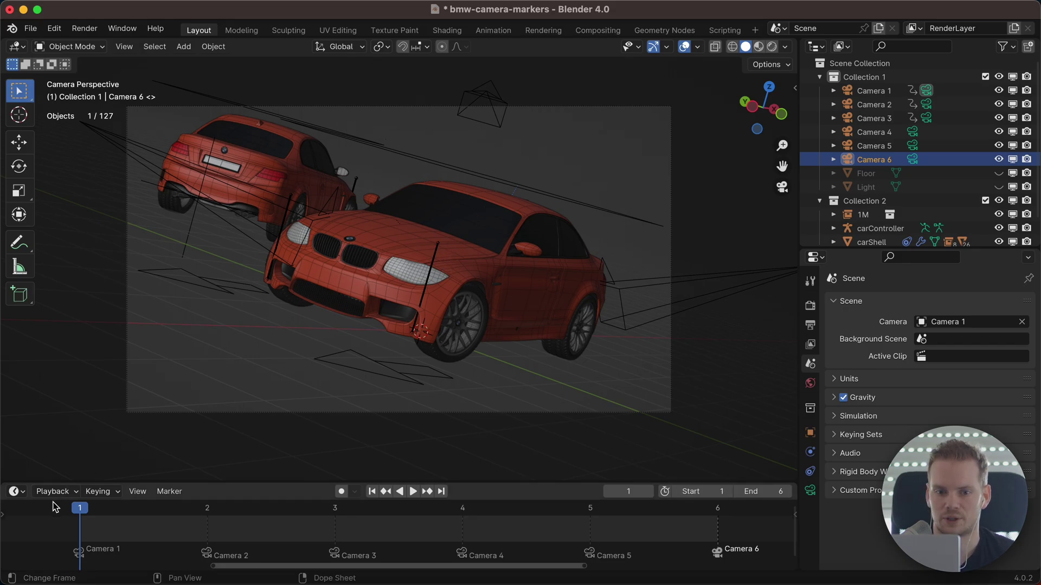
pyautogui.click(169, 492)
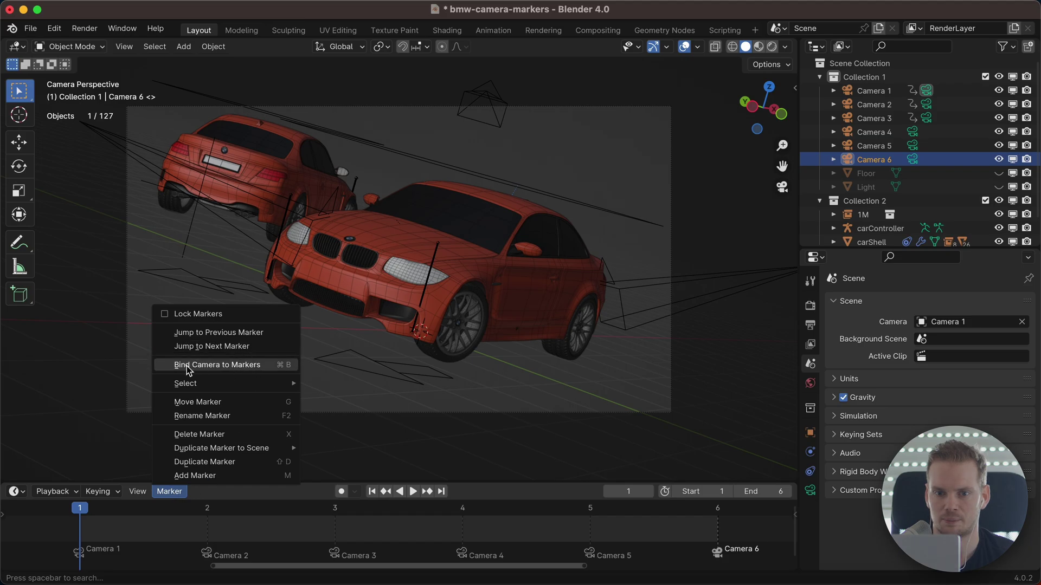
pyautogui.click(274, 367)
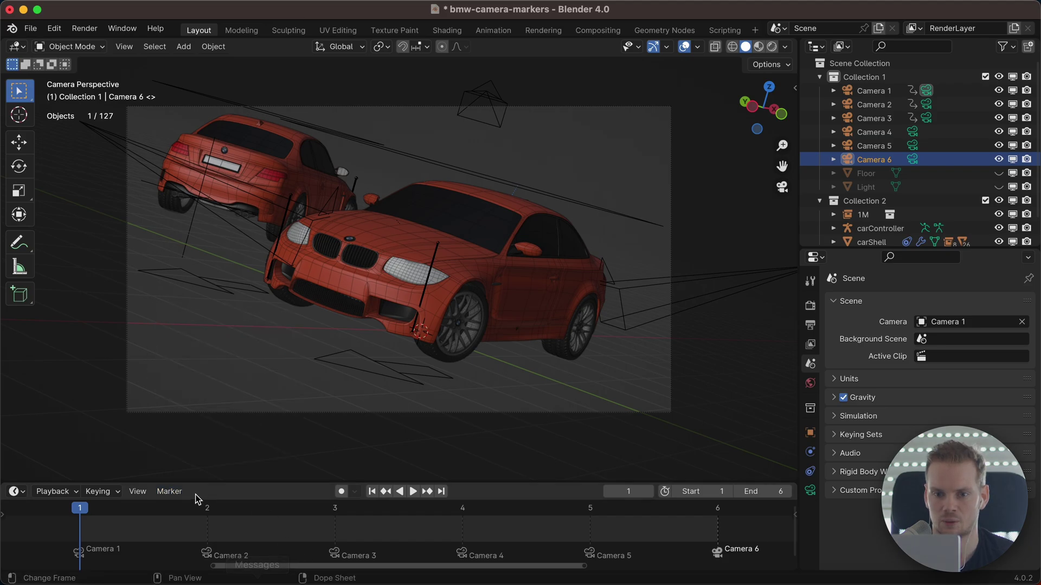